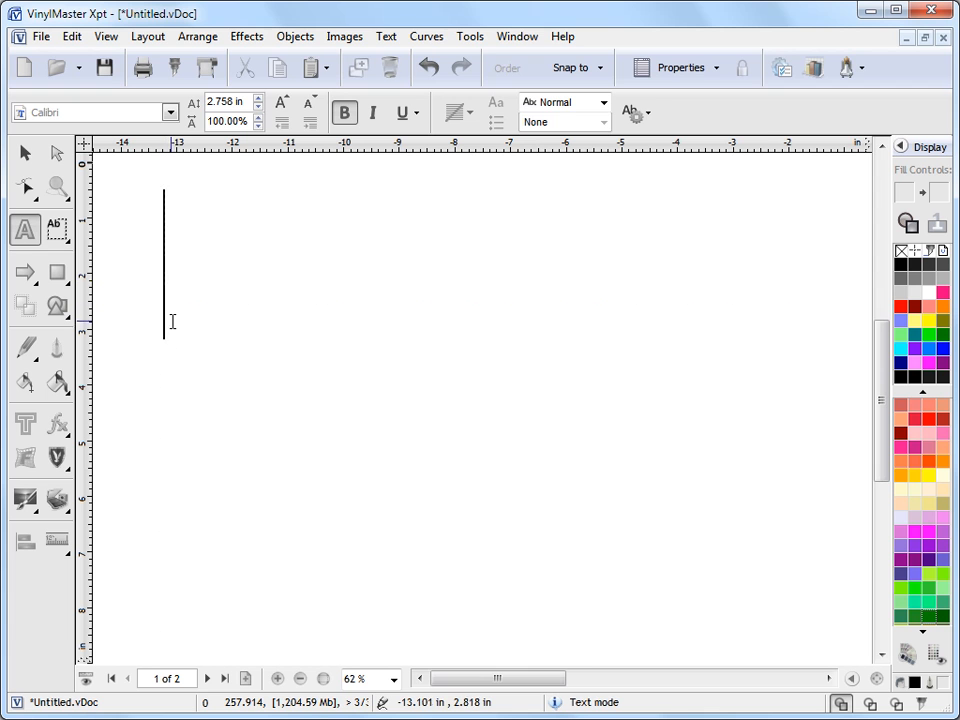
Step: Add a letter E as artistic text and enlarge it to about 5.07 by 7.24 in near the workspace's left edge
{"action": "type", "text": "E"}
{"action": "key", "text": "Escape"}
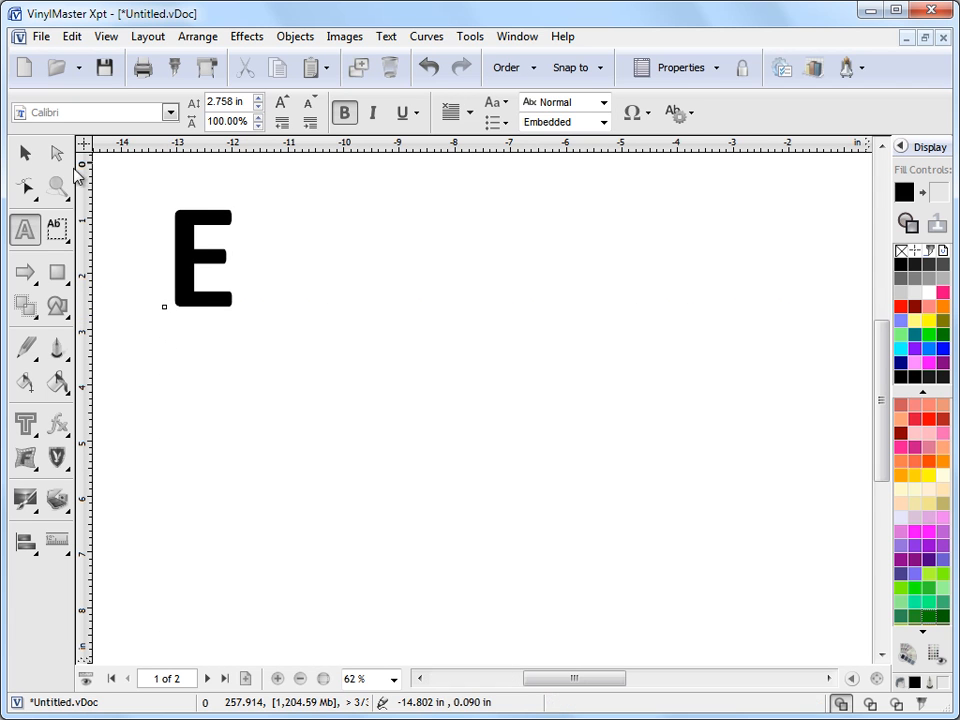
{"action": "left_click", "coordinate": [33, 157]}
{"action": "left_click_drag", "start_coordinate": [242, 316], "coordinate": [590, 637]}
{"action": "left_click_drag", "start_coordinate": [352, 391], "coordinate": [289, 388]}
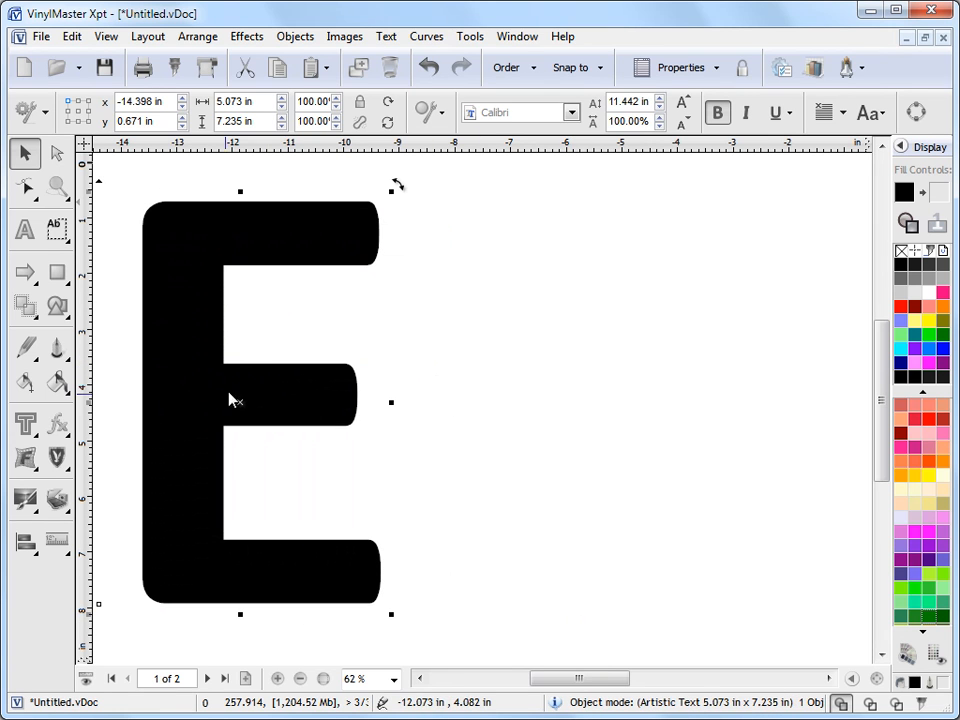
Step: Apply the Gloss Plastic 01 preset effect from the effects library to the letter E
{"action": "left_click", "coordinate": [62, 428]}
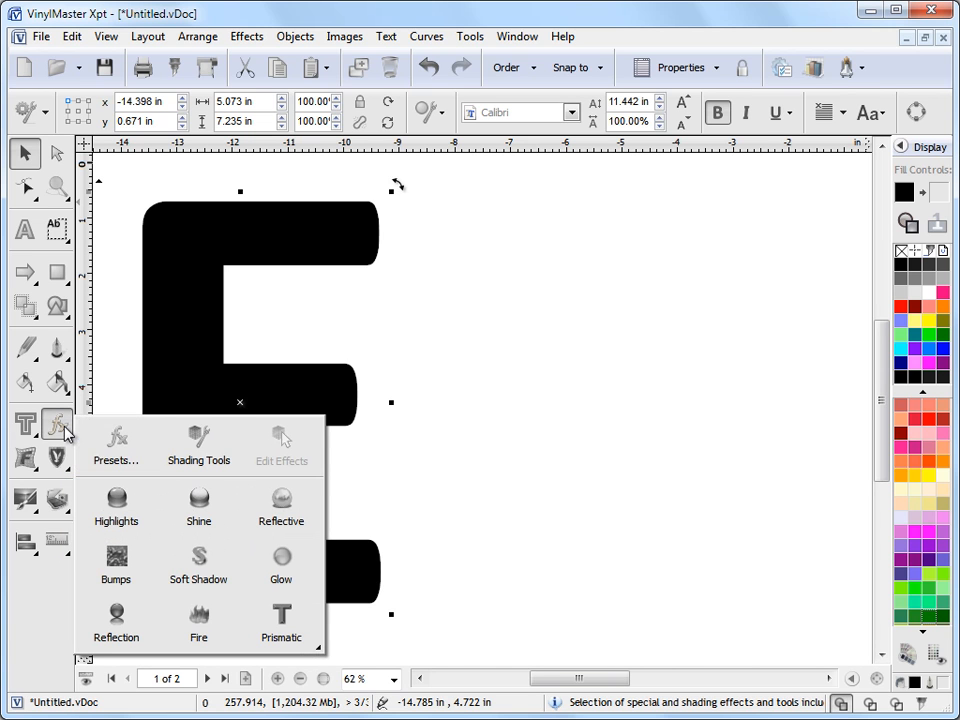
{"action": "left_click", "coordinate": [119, 450]}
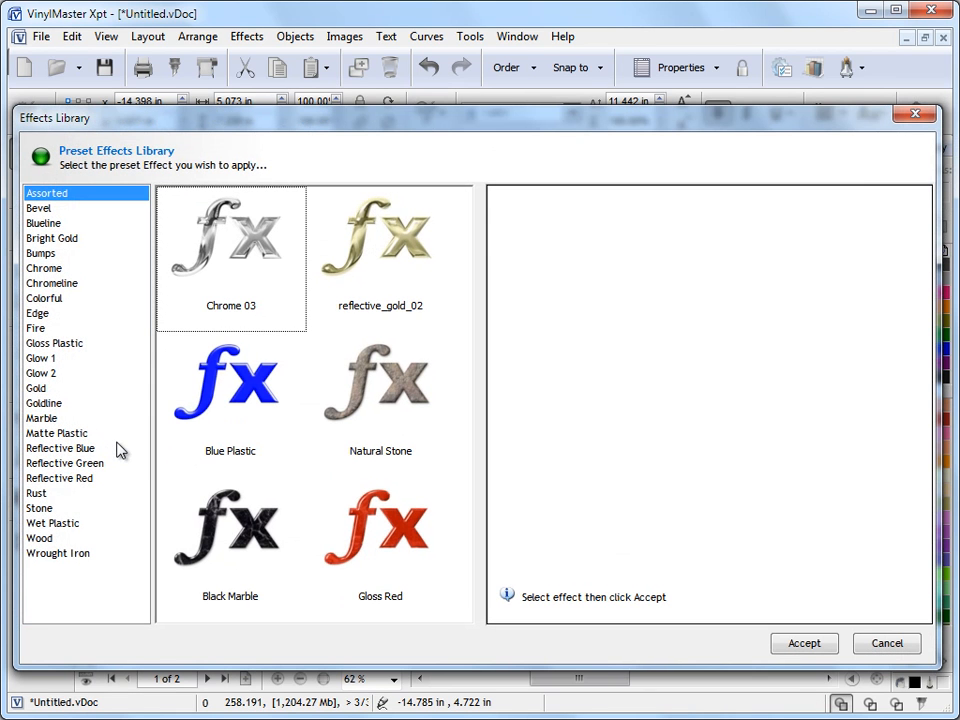
{"action": "left_click", "coordinate": [70, 345]}
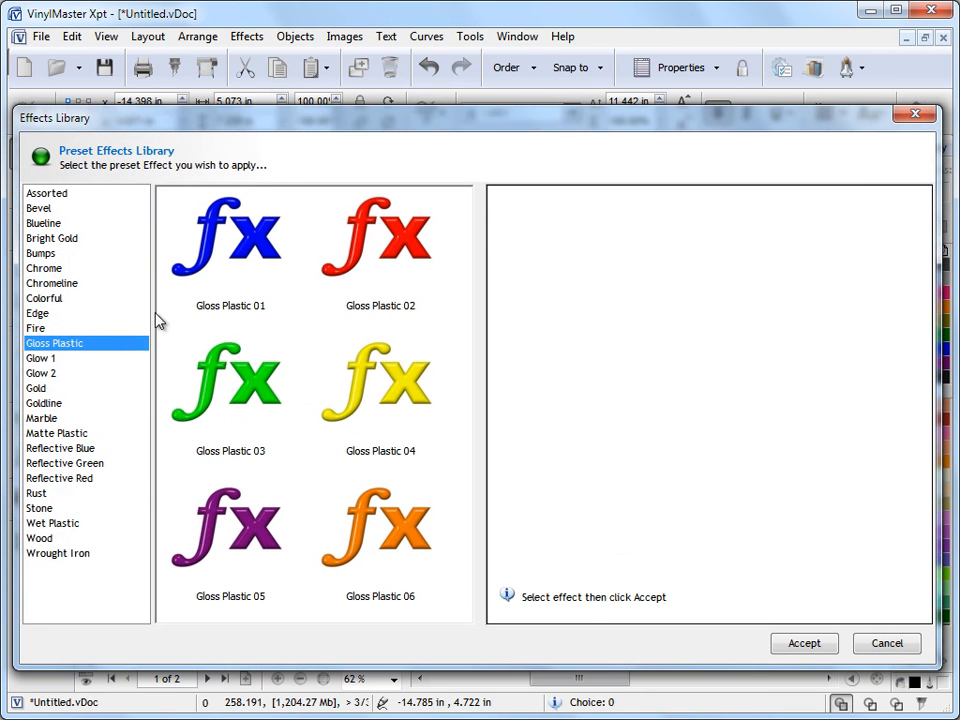
{"action": "left_click", "coordinate": [257, 263]}
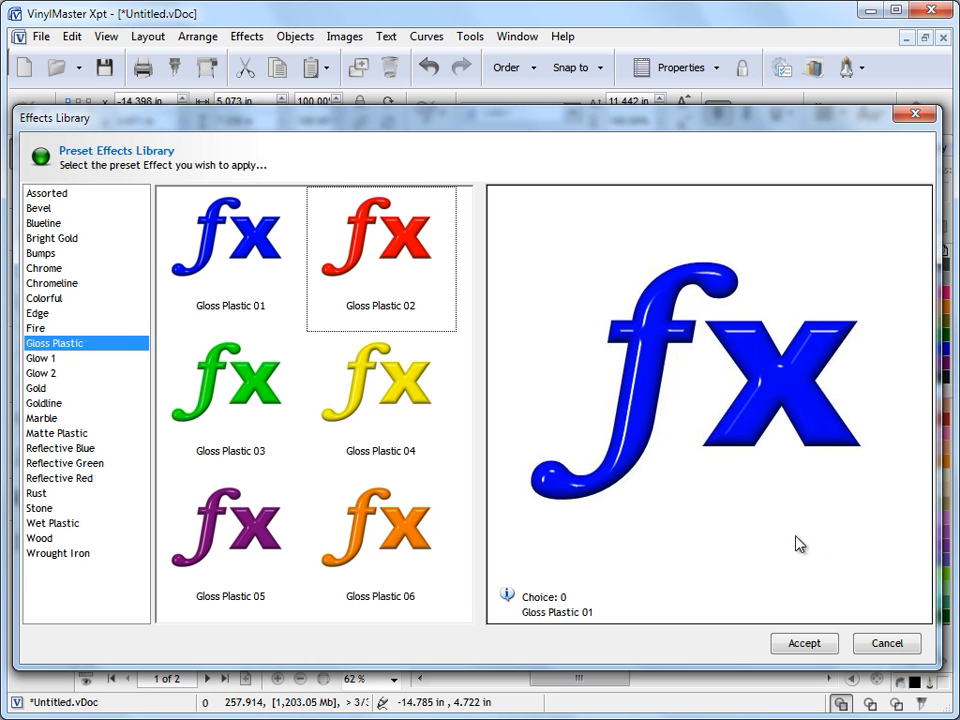
{"action": "left_click", "coordinate": [813, 643]}
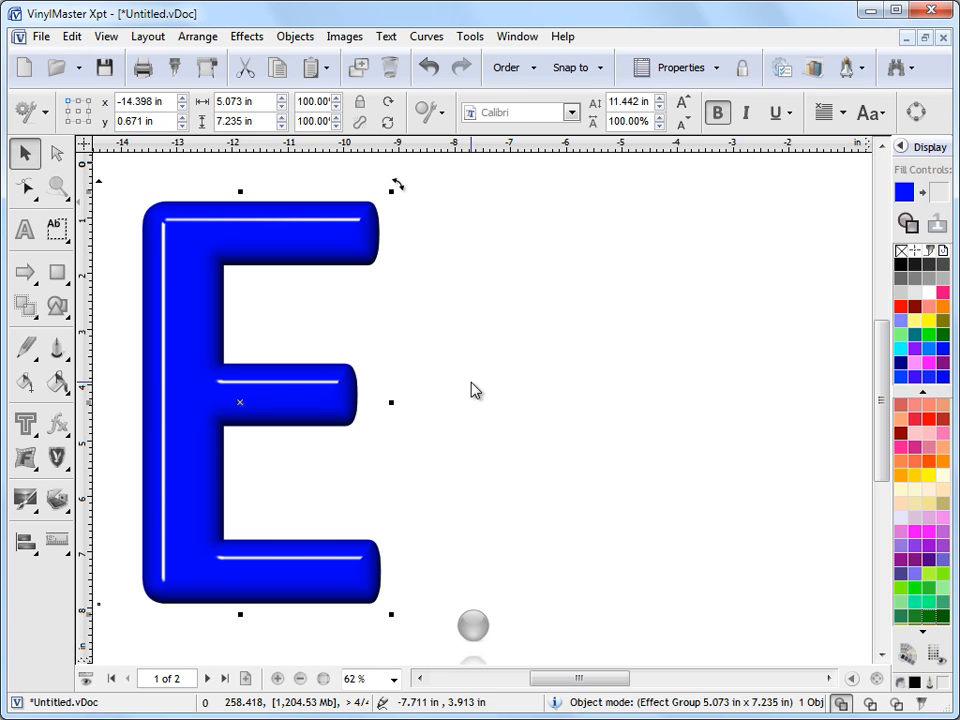
Step: Select the letter's shading effect and open the Shading Effects Editor for it, placed clear of the letter
{"action": "left_click", "coordinate": [251, 38]}
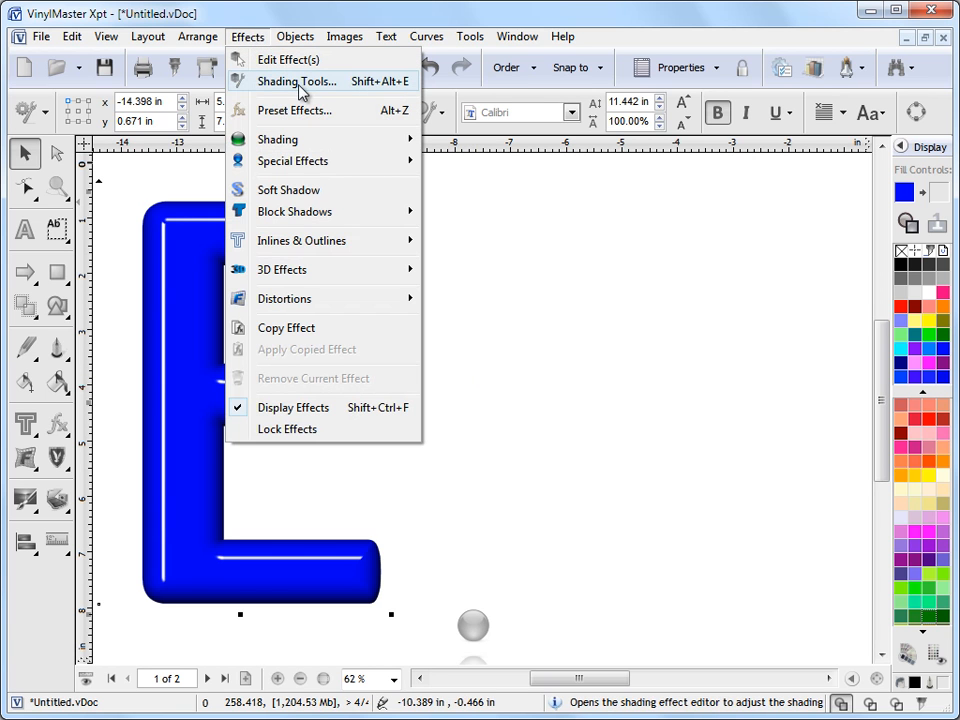
{"action": "left_click", "coordinate": [60, 428]}
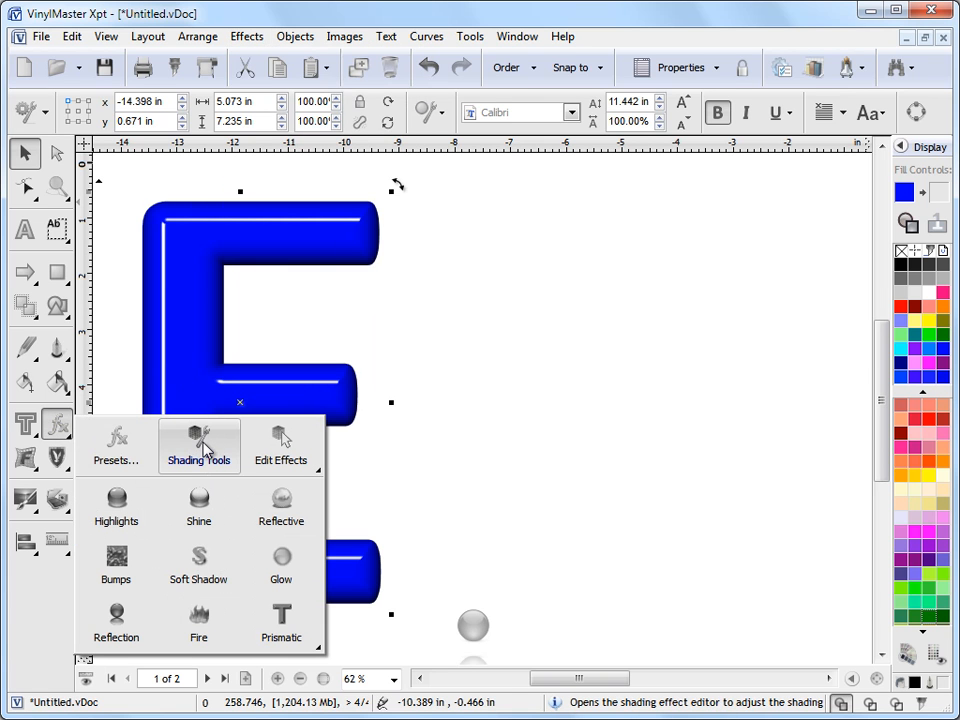
{"action": "left_click", "coordinate": [472, 626]}
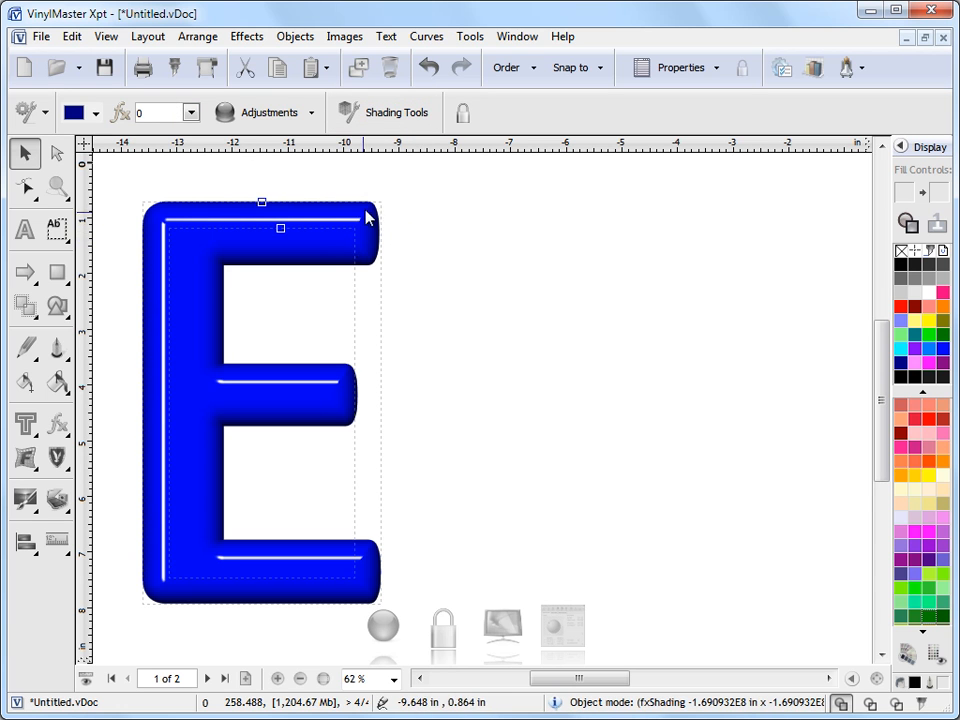
{"action": "left_click", "coordinate": [388, 118]}
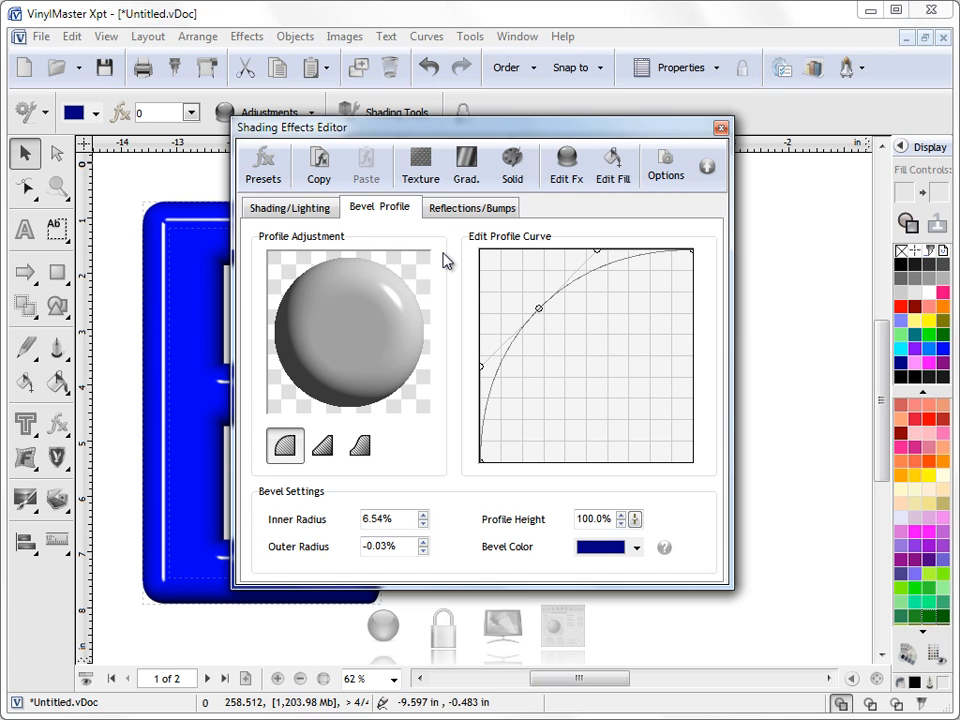
{"action": "mouse_move", "coordinate": [462, 136]}
{"action": "left_mouse_down"}
{"action": "mouse_move", "coordinate": [524, 133]}
{"action": "mouse_move", "coordinate": [637, 103]}
{"action": "mouse_move", "coordinate": [684, 26]}
{"action": "left_mouse_up"}
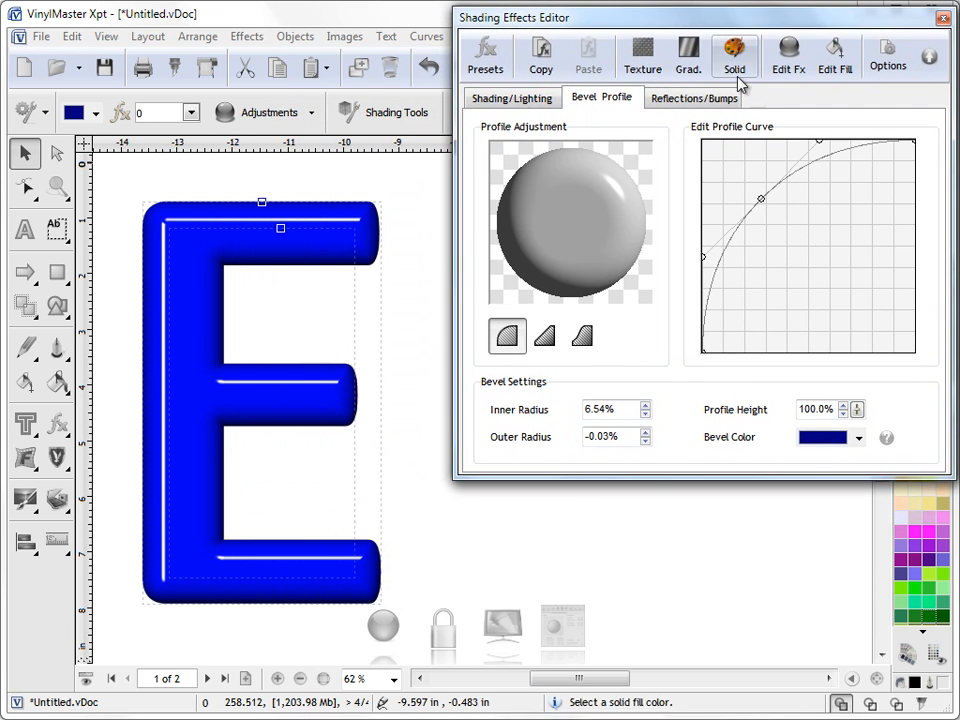
{"action": "left_click", "coordinate": [928, 57]}
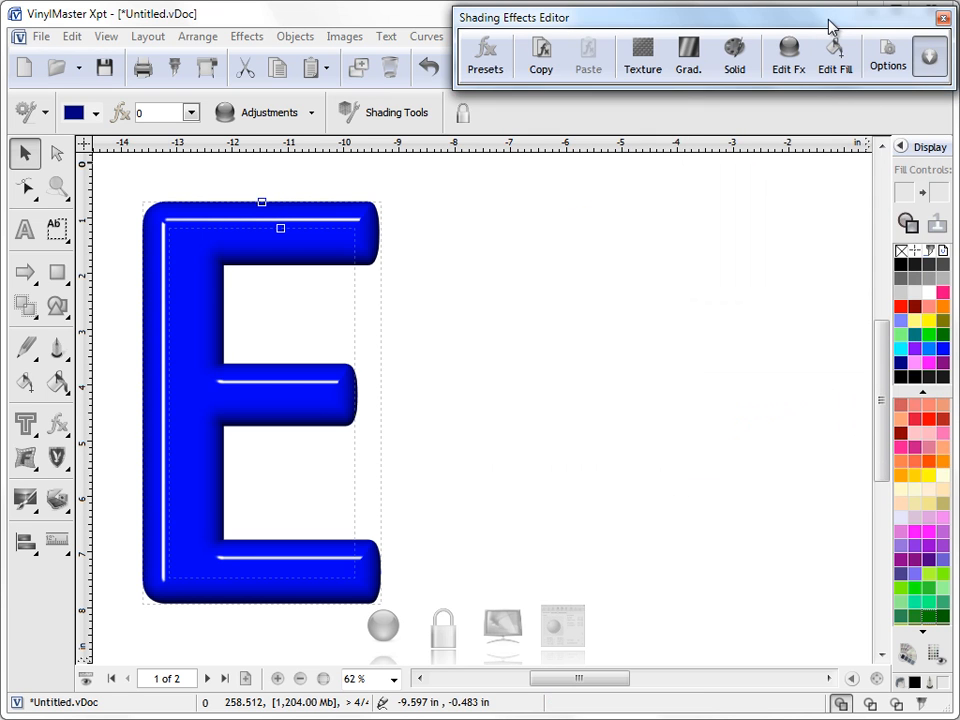
{"action": "left_click", "coordinate": [926, 58]}
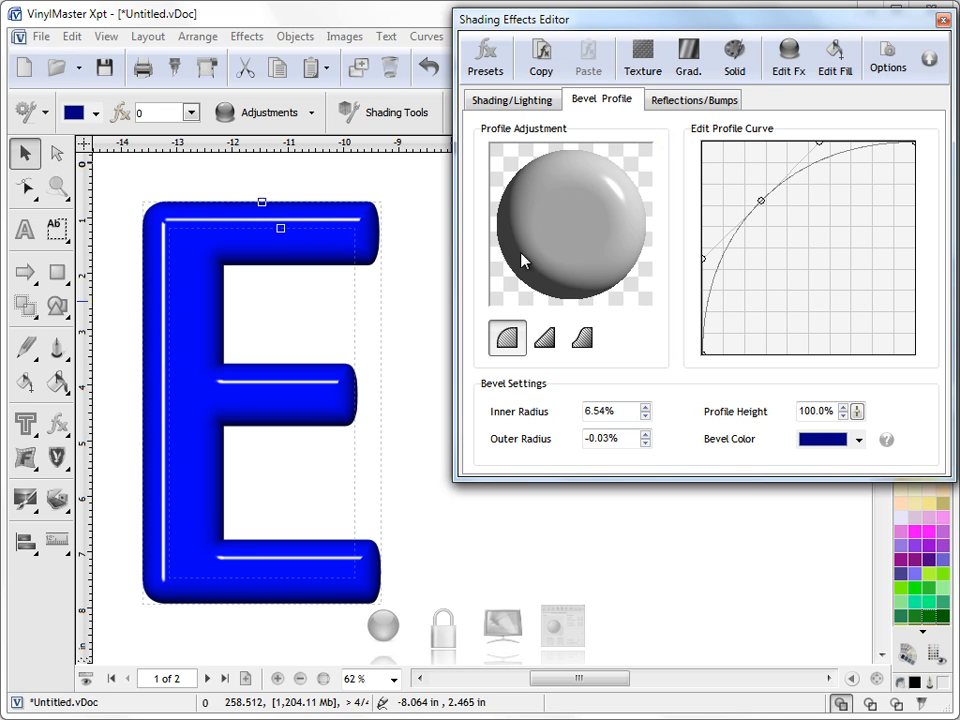
Step: Try the S-curved and straight bevel profiles on the letter, ending with the rounded one again
{"action": "left_click", "coordinate": [584, 342]}
{"action": "left_click", "coordinate": [540, 344]}
{"action": "left_click", "coordinate": [506, 342]}
Step: Try extending the bevel beyond the letter's edge with an outer radius of 3.70% and an inner radius of 4.67%
{"action": "mouse_move", "coordinate": [281, 229]}
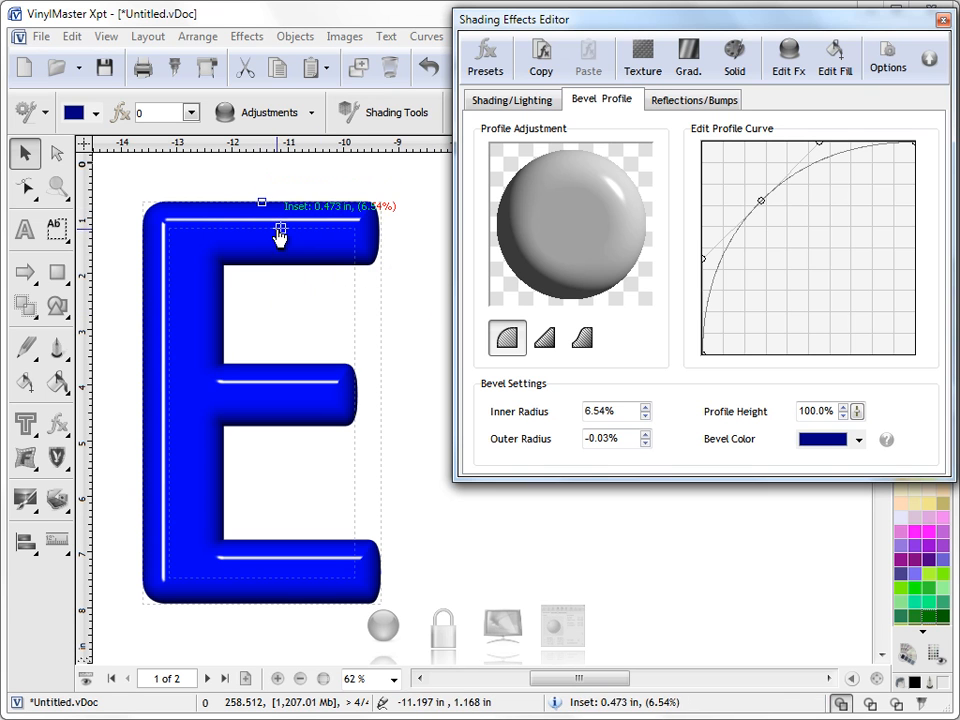
{"action": "left_click_drag", "start_coordinate": [281, 229], "coordinate": [262, 187]}
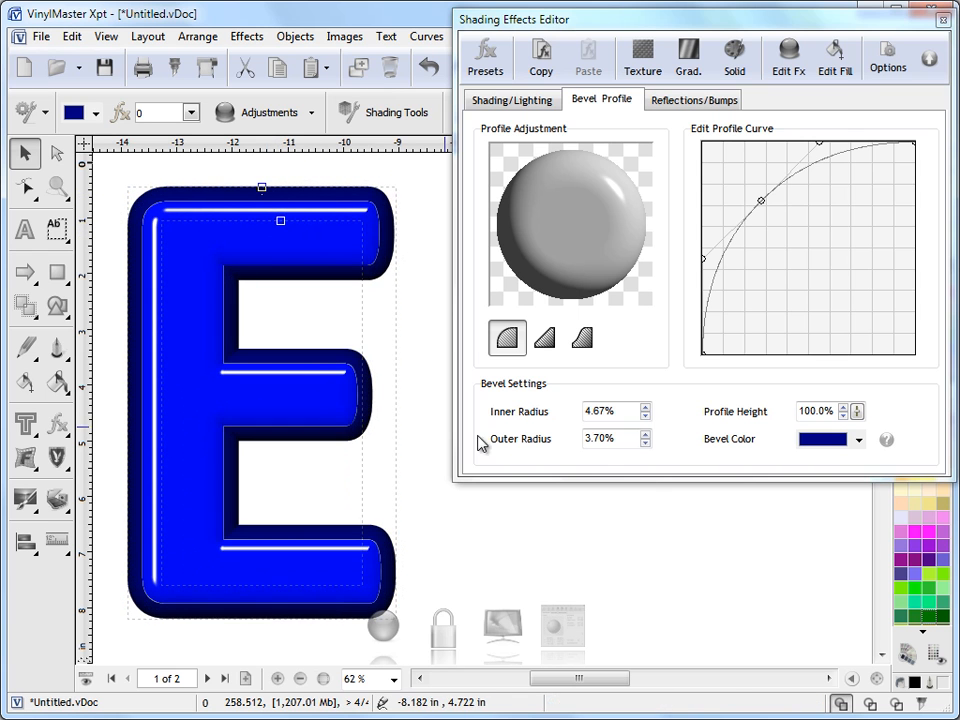
{"action": "left_click", "coordinate": [646, 435]}
{"action": "left_click", "coordinate": [646, 435]}
{"action": "left_click", "coordinate": [646, 435]}
{"action": "left_click", "coordinate": [647, 443]}
{"action": "left_click", "coordinate": [647, 443]}
{"action": "left_click", "coordinate": [647, 443]}
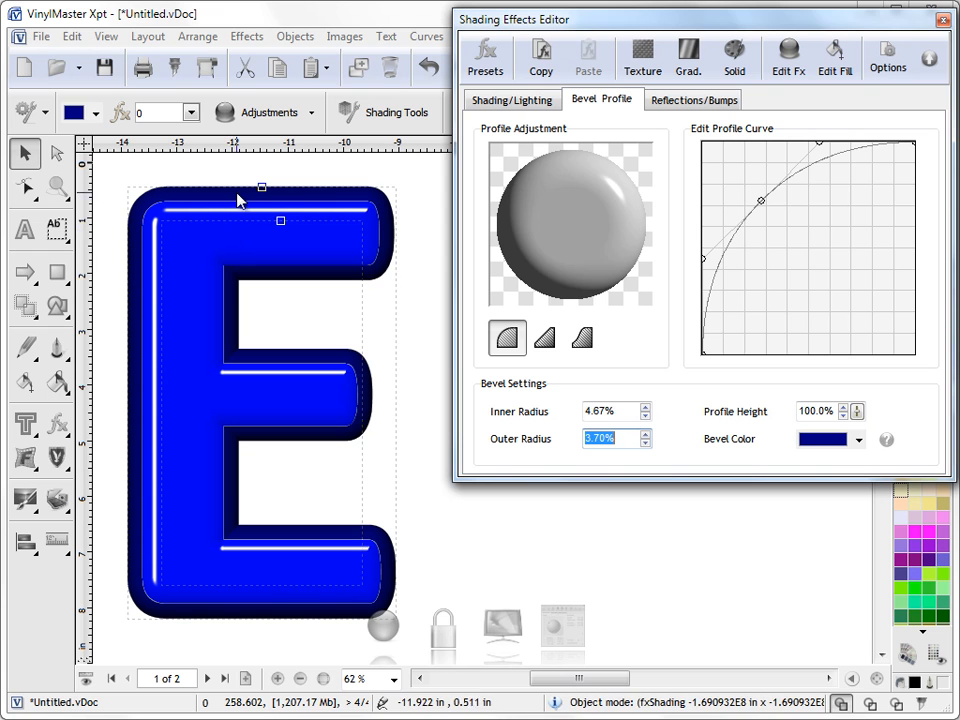
Step: Set the bevel color to yellow (RGB 255, 242, 0) and widen the inner radius to 5.60%
{"action": "left_click", "coordinate": [820, 441]}
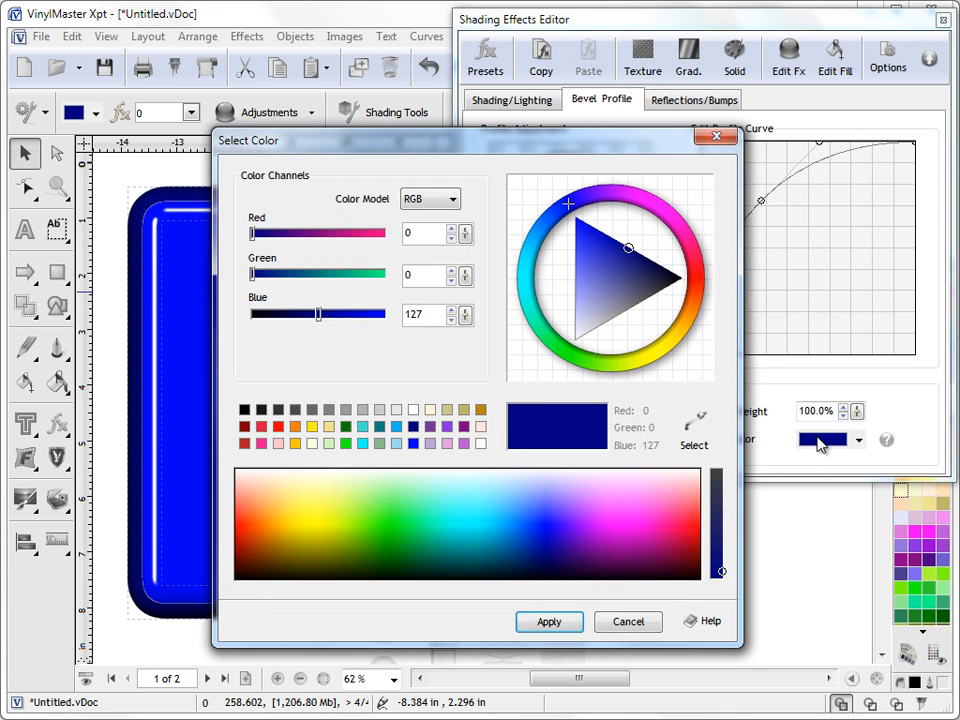
{"action": "left_click", "coordinate": [312, 427]}
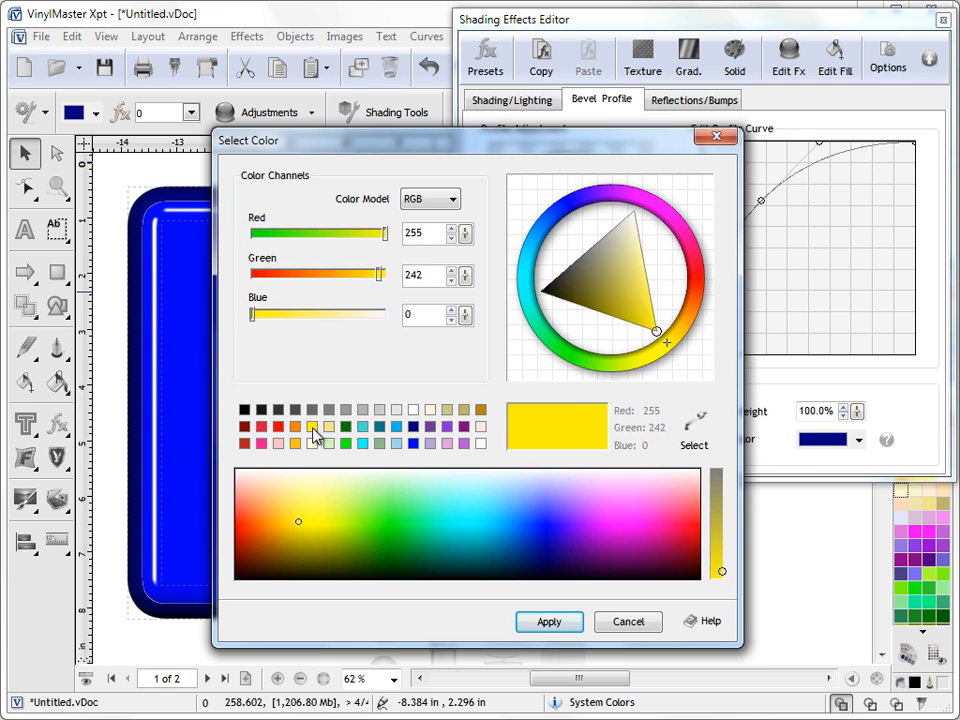
{"action": "left_click", "coordinate": [550, 622]}
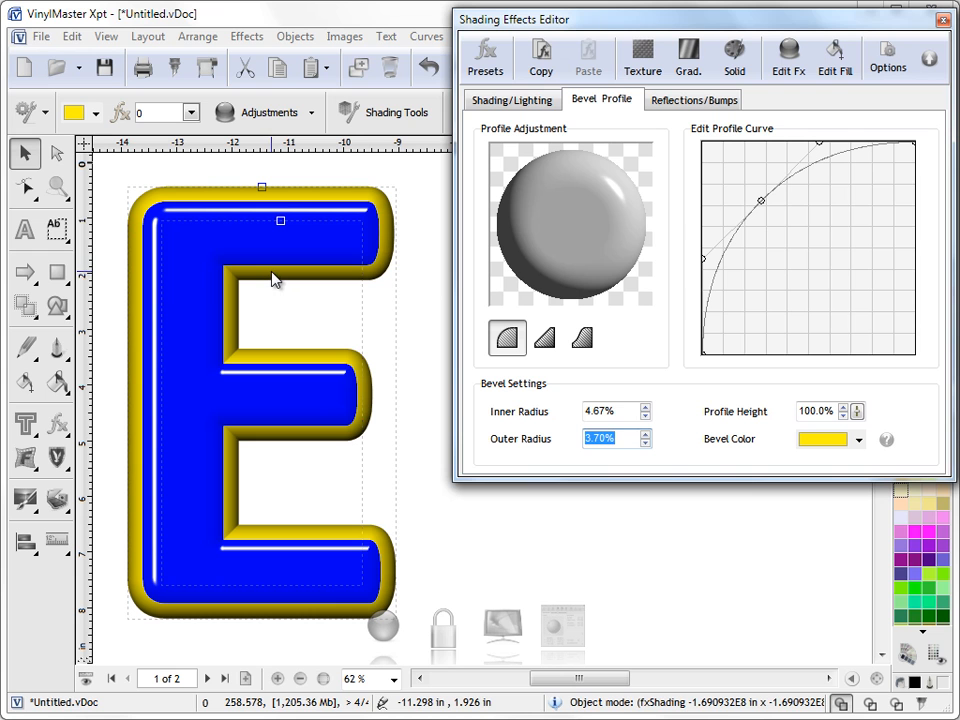
{"action": "mouse_move", "coordinate": [280, 219]}
{"action": "left_mouse_down"}
{"action": "mouse_move", "coordinate": [285, 240]}
{"action": "mouse_move", "coordinate": [283, 229]}
{"action": "left_mouse_up"}
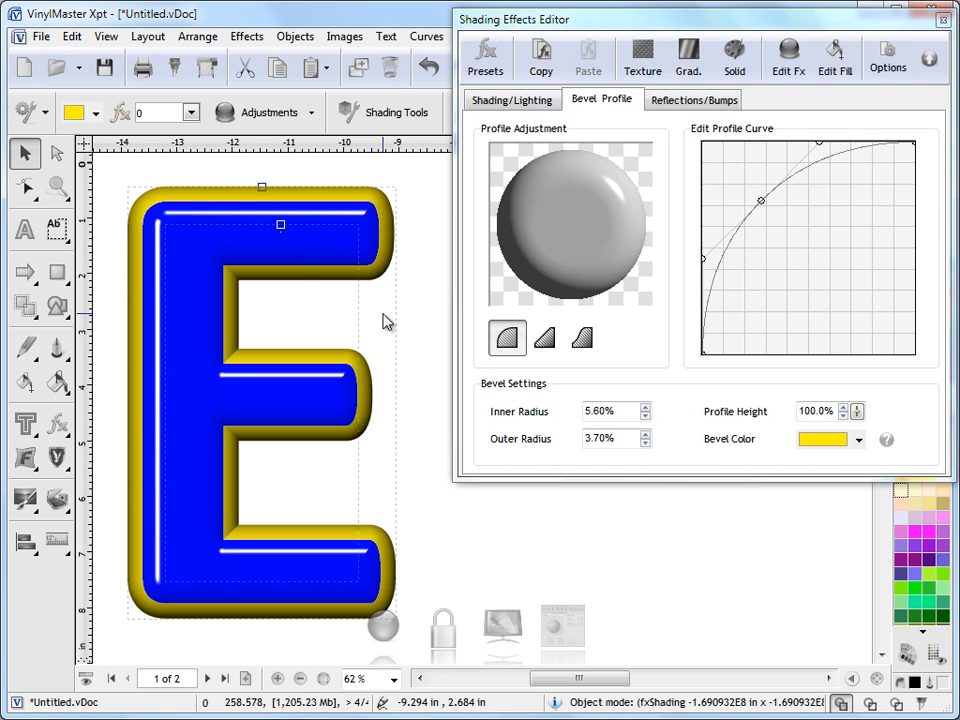
Step: Set the bevel's outer radius to 0%
{"action": "left_click_drag", "start_coordinate": [612, 438], "coordinate": [569, 444]}
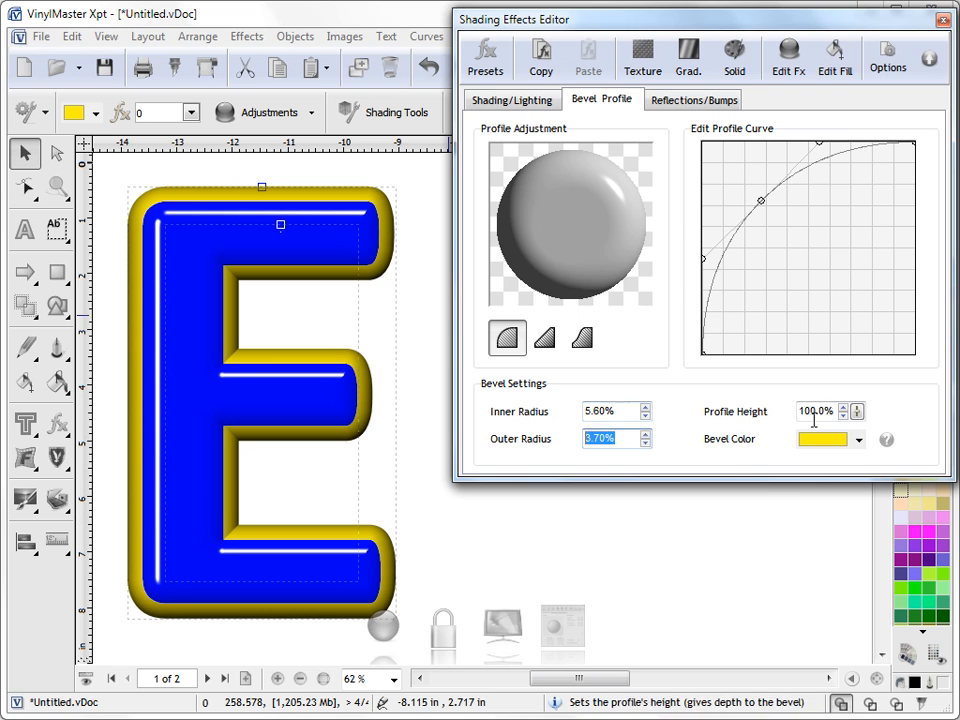
{"action": "type", "text": "0"}
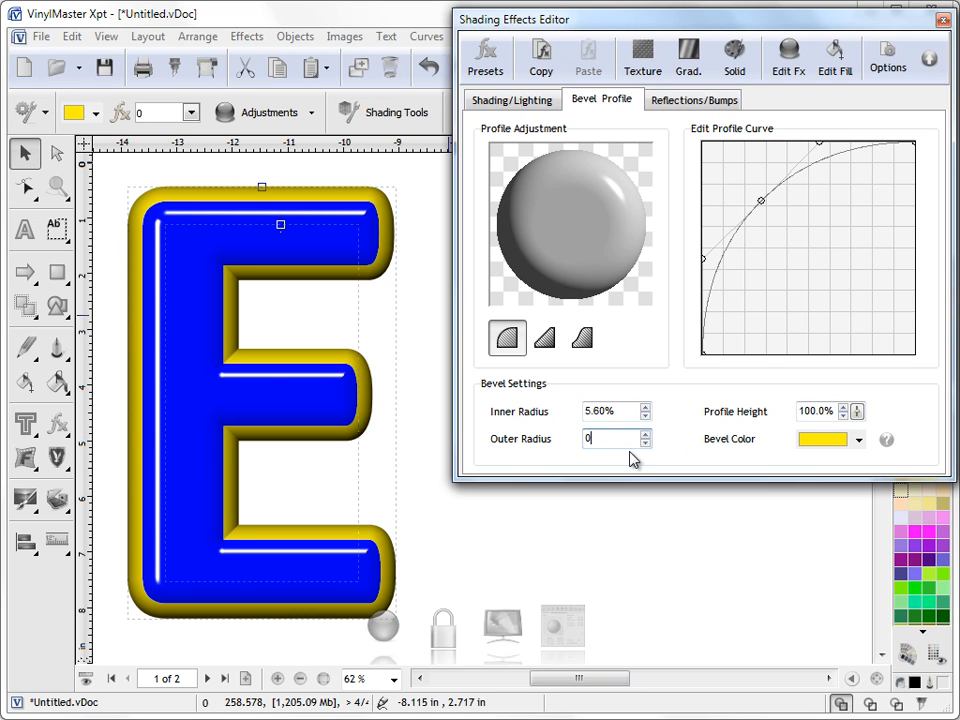
{"action": "key", "text": "Return"}
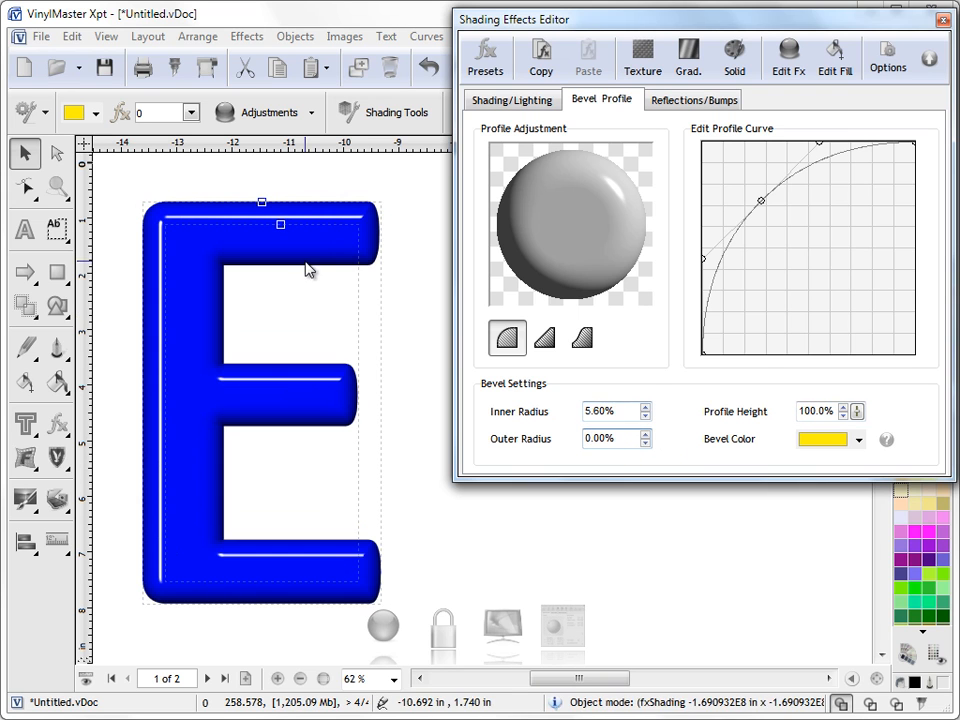
Step: Increase the bevel's inner radius to 8.60%
{"action": "left_click", "coordinate": [617, 411]}
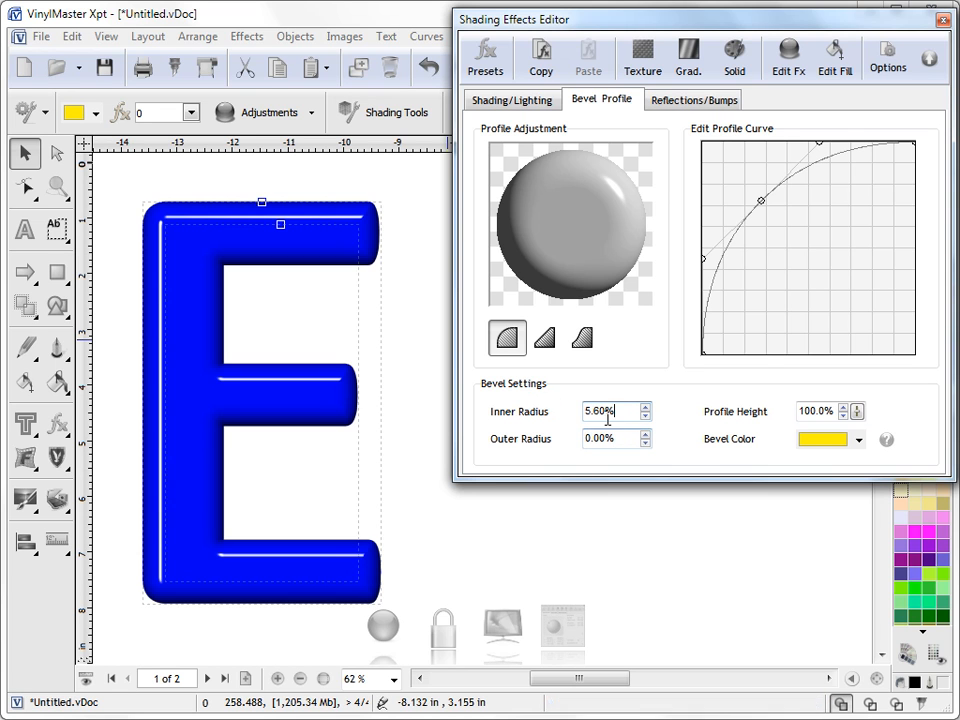
{"action": "left_click", "coordinate": [645, 408]}
{"action": "left_click", "coordinate": [645, 408]}
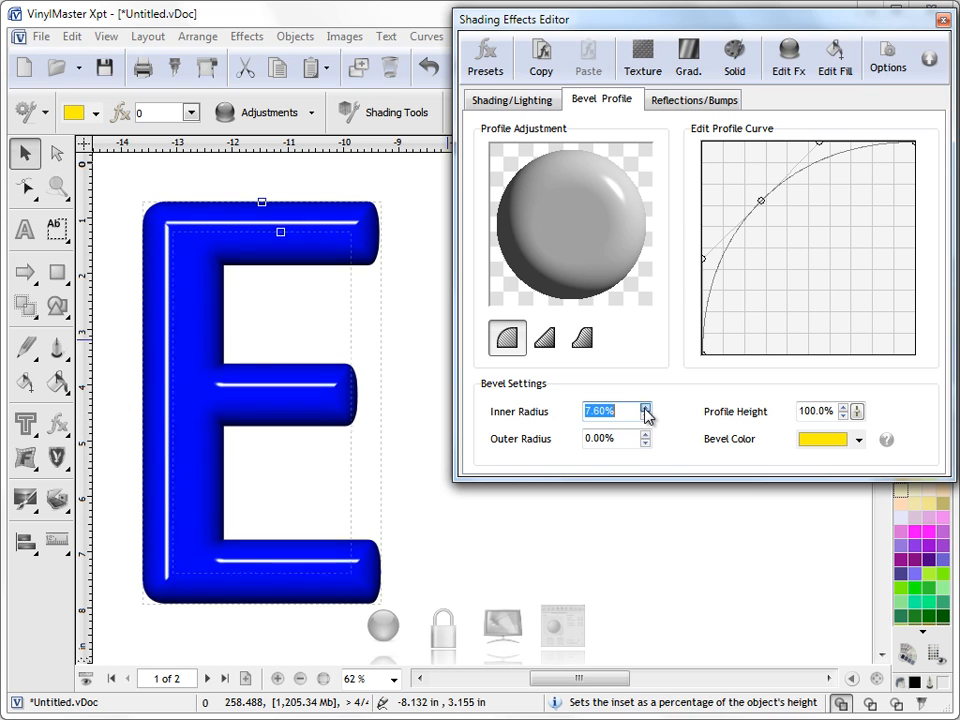
{"action": "left_click", "coordinate": [645, 408]}
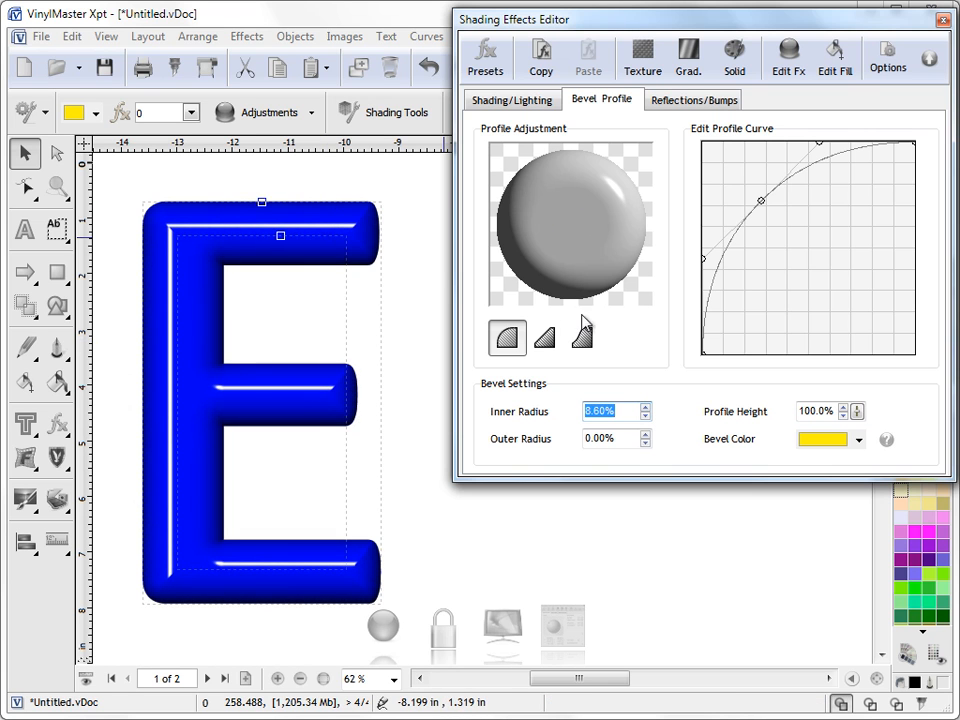
Step: Give the bevel the straight chiselled profile and increase its inner radius to 12.10%
{"action": "left_click", "coordinate": [549, 340]}
{"action": "left_click", "coordinate": [646, 406]}
{"action": "left_click", "coordinate": [646, 406]}
{"action": "left_click", "coordinate": [646, 406]}
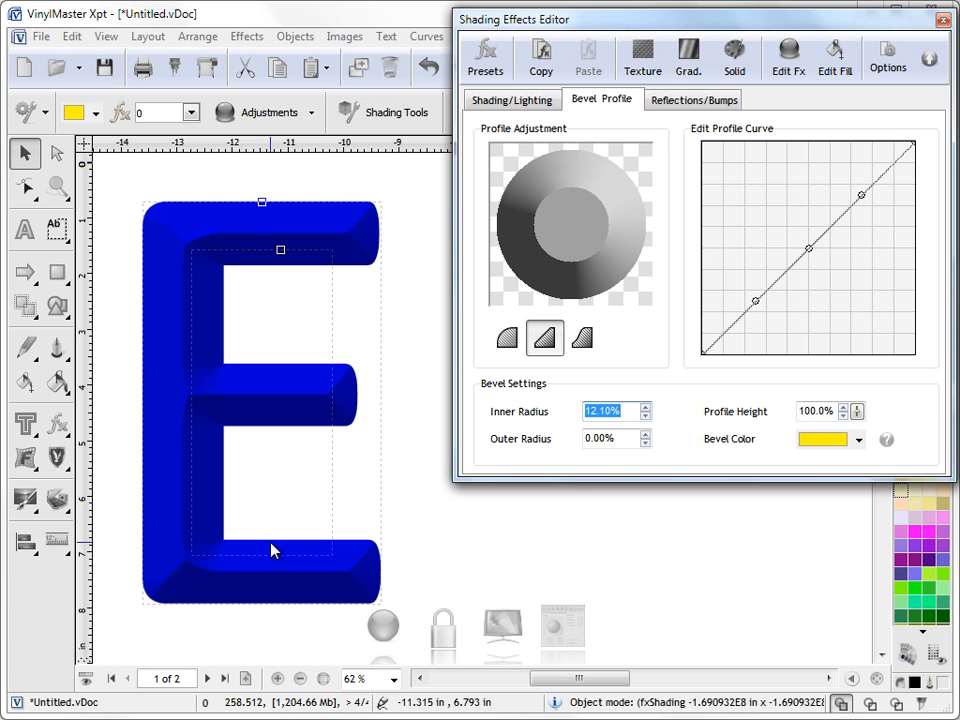
Step: Reposition the lighting, with Light Source 1 at 272.3 and 52.2 degrees and Light Source 2 at 250.0 and 73.0 degrees
{"action": "left_click", "coordinate": [512, 100]}
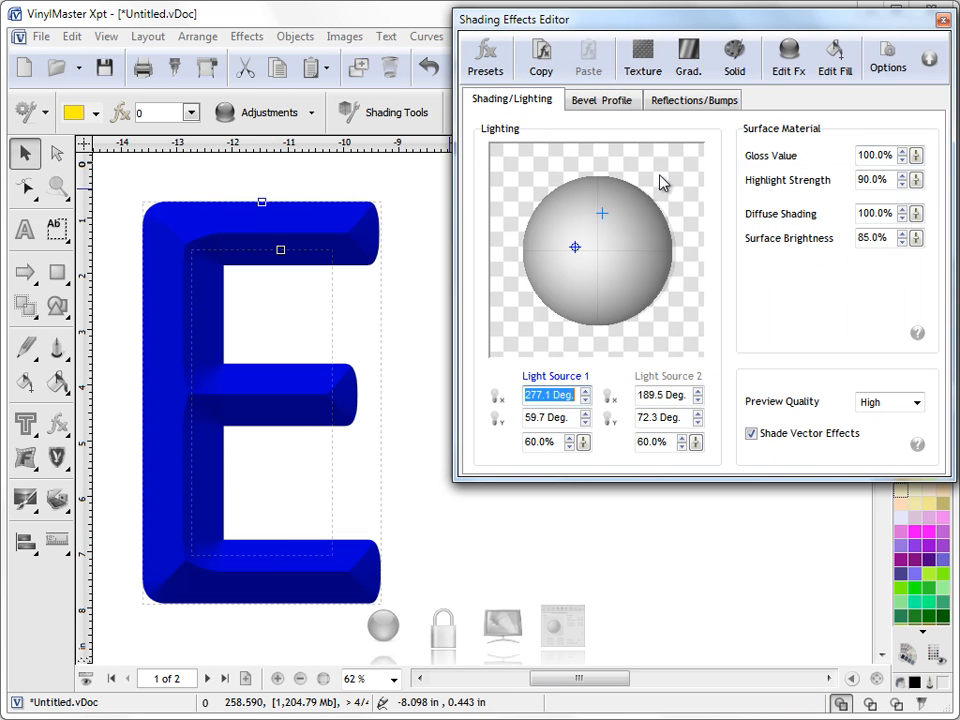
{"action": "mouse_move", "coordinate": [578, 257]}
{"action": "left_mouse_down"}
{"action": "mouse_move", "coordinate": [578, 234]}
{"action": "mouse_move", "coordinate": [606, 216]}
{"action": "mouse_move", "coordinate": [613, 244]}
{"action": "mouse_move", "coordinate": [584, 220]}
{"action": "mouse_move", "coordinate": [579, 253]}
{"action": "mouse_move", "coordinate": [591, 232]}
{"action": "left_mouse_up"}
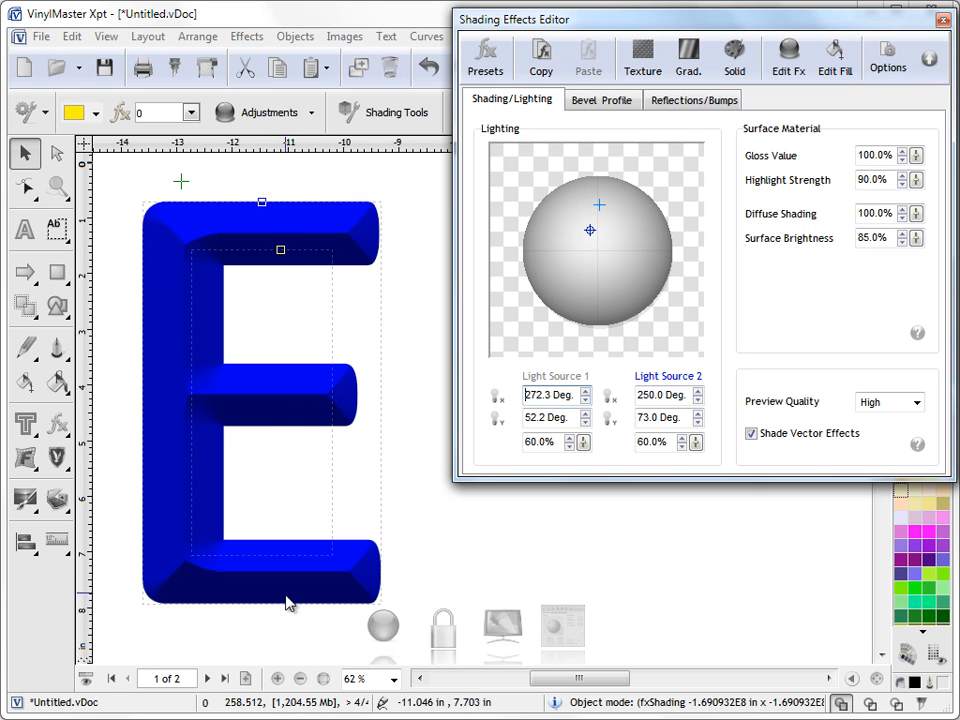
Step: Switch the bevel back to the rounded profile and lower its profile height to 45%
{"action": "left_click", "coordinate": [584, 101]}
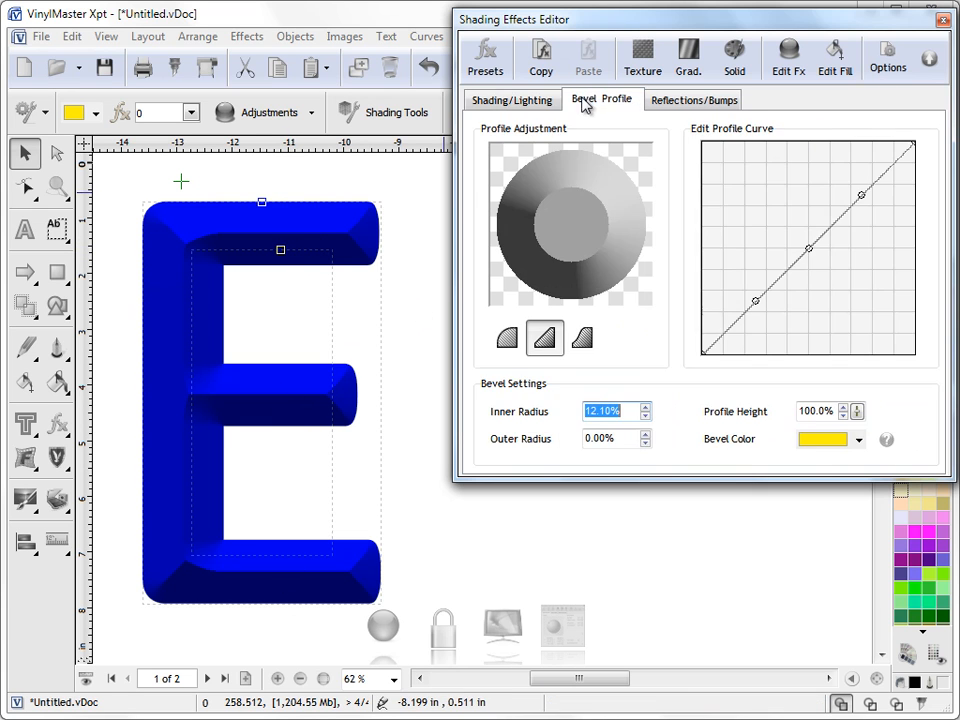
{"action": "left_click", "coordinate": [514, 343]}
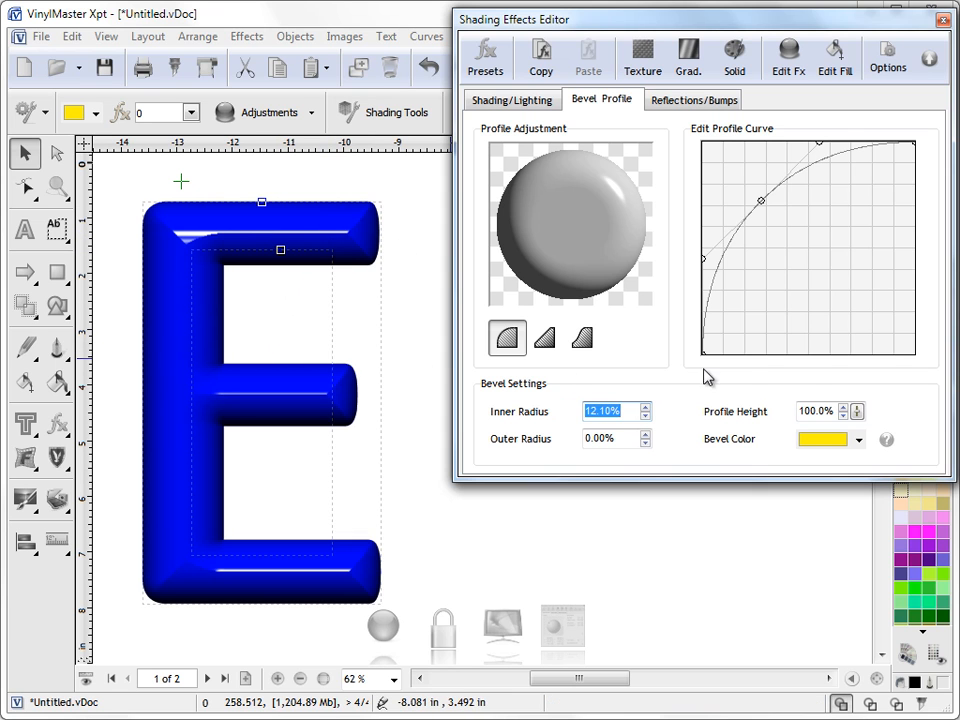
{"action": "mouse_move", "coordinate": [859, 414]}
{"action": "left_mouse_down"}
{"action": "mouse_move", "coordinate": [863, 439]}
{"action": "mouse_move", "coordinate": [855, 438]}
{"action": "left_mouse_up"}
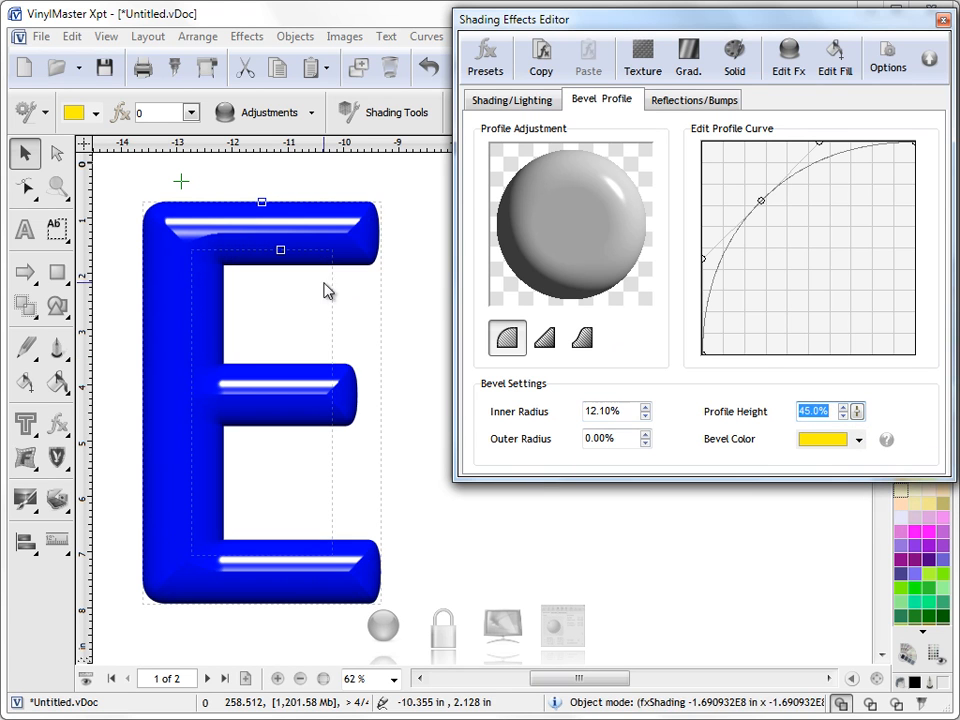
Step: Try a lower profile height for the bevel, and raise it to 70%
{"action": "left_click", "coordinate": [843, 416]}
{"action": "left_click", "coordinate": [844, 416]}
{"action": "left_click", "coordinate": [844, 416]}
{"action": "left_click", "coordinate": [844, 416]}
{"action": "left_click", "coordinate": [844, 416]}
{"action": "left_click", "coordinate": [844, 416]}
{"action": "left_click", "coordinate": [844, 416]}
{"action": "left_click", "coordinate": [844, 406]}
{"action": "left_click", "coordinate": [844, 407]}
{"action": "left_click", "coordinate": [844, 407]}
{"action": "left_click", "coordinate": [844, 407]}
{"action": "left_click", "coordinate": [844, 407]}
{"action": "left_click", "coordinate": [844, 407]}
{"action": "left_click", "coordinate": [844, 407]}
{"action": "left_click", "coordinate": [844, 407]}
{"action": "left_click", "coordinate": [844, 407]}
{"action": "left_click", "coordinate": [844, 407]}
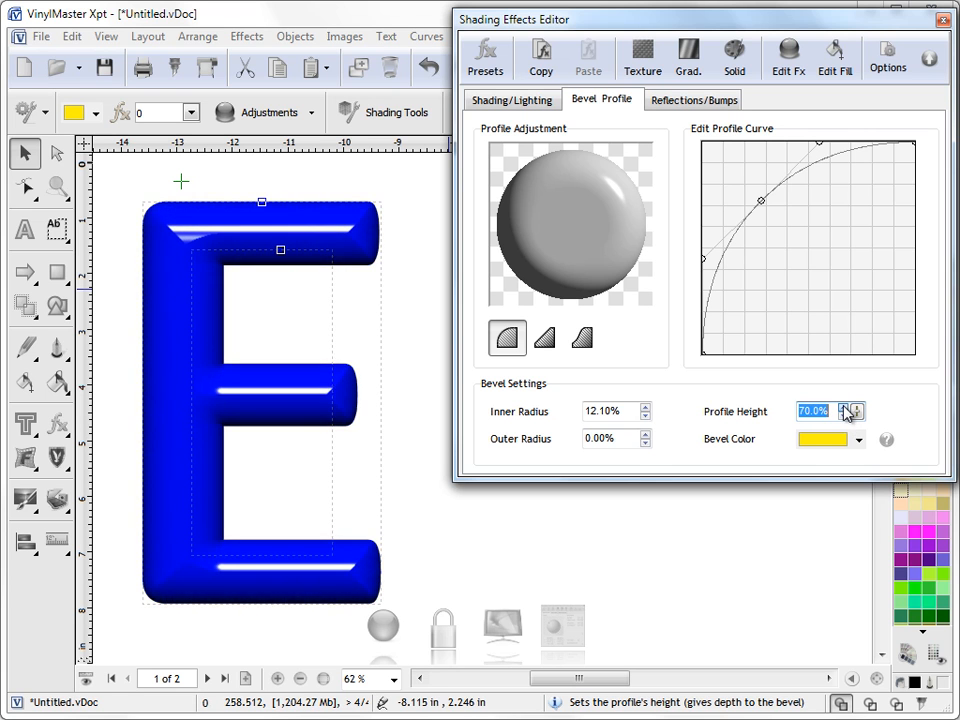
Step: Reduce the bevel's profile height to 35%
{"action": "left_click", "coordinate": [843, 416]}
{"action": "left_click", "coordinate": [843, 416]}
{"action": "left_click", "coordinate": [843, 416]}
{"action": "left_click", "coordinate": [843, 416]}
{"action": "left_click", "coordinate": [843, 416]}
{"action": "left_click", "coordinate": [843, 416]}
{"action": "left_click", "coordinate": [843, 416]}
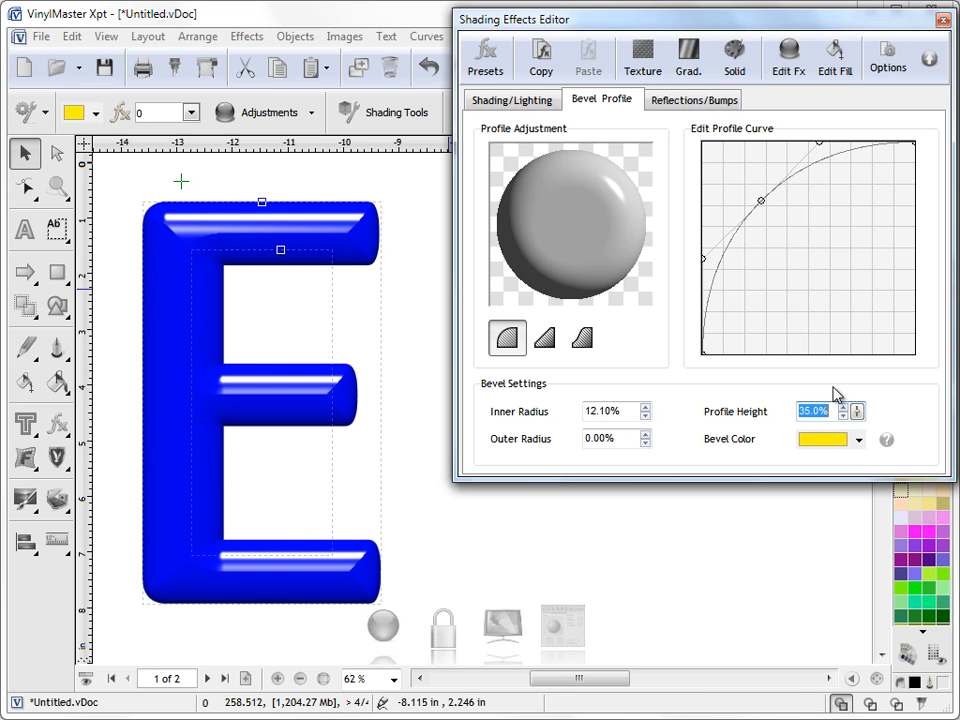
Step: Raise the bevel's profile height to 45% and bend the inner half of the profile curve into a dip
{"action": "left_click", "coordinate": [845, 407]}
{"action": "left_click", "coordinate": [845, 407]}
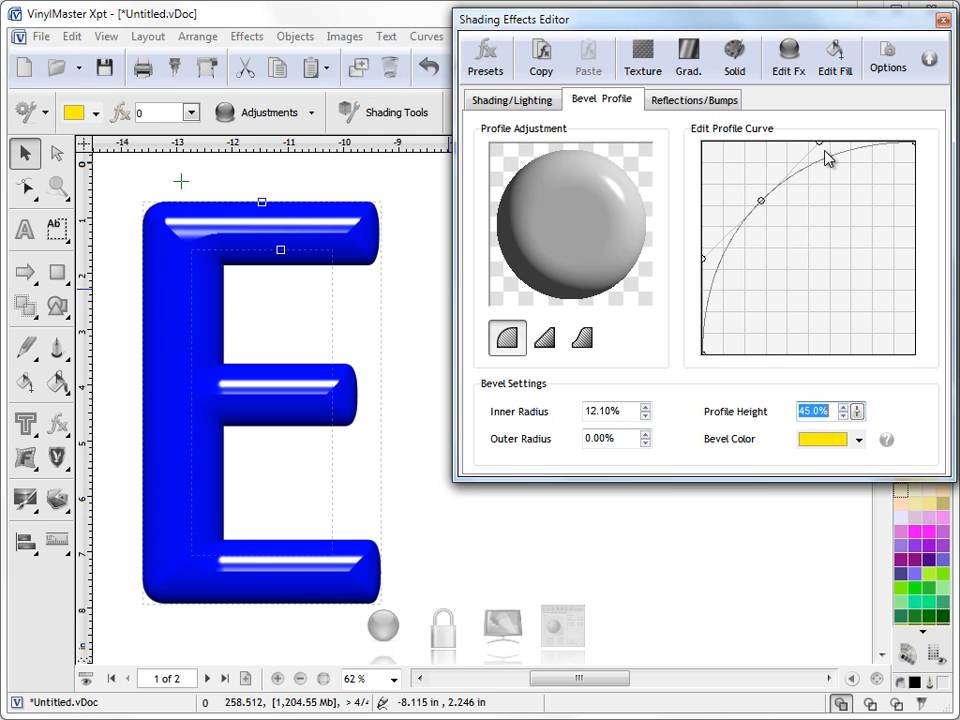
{"action": "left_click_drag", "start_coordinate": [819, 143], "coordinate": [847, 210]}
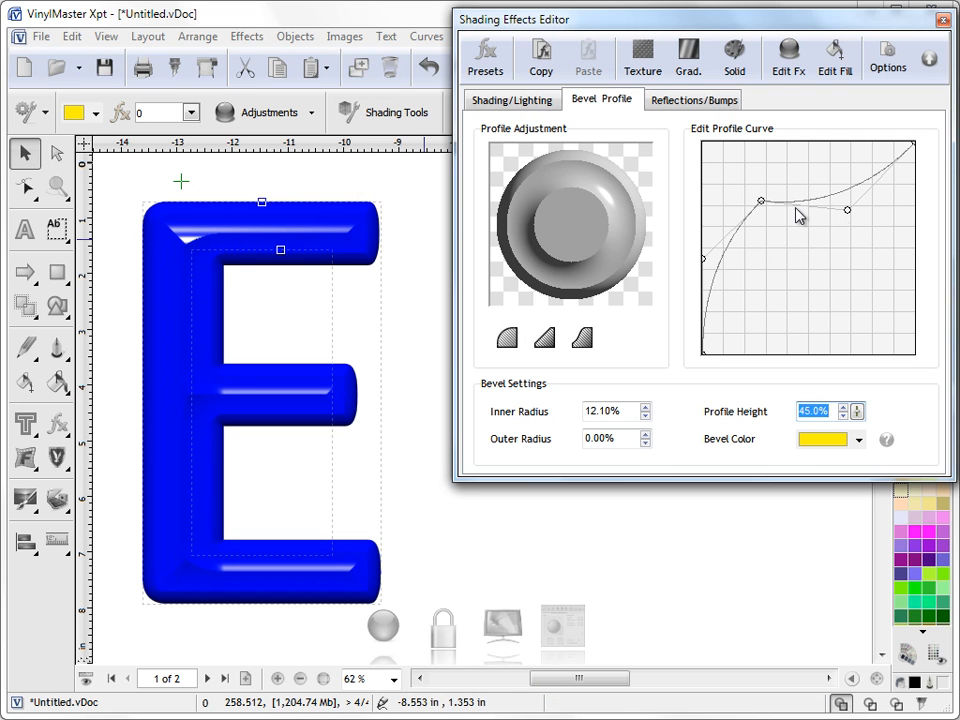
{"action": "left_click_drag", "start_coordinate": [851, 213], "coordinate": [877, 233]}
{"action": "left_click_drag", "start_coordinate": [758, 207], "coordinate": [739, 180]}
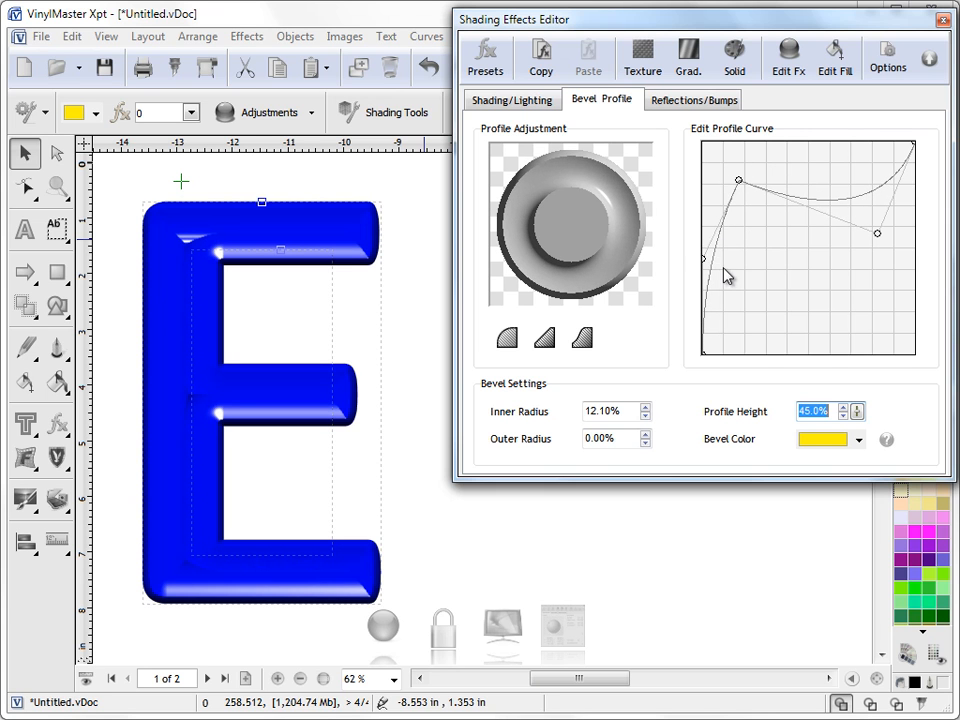
Step: Reshape the profile curve into a rounded outer ridge, moving its middle node inward and deepening the dip before the inner end
{"action": "left_click_drag", "start_coordinate": [700, 258], "coordinate": [761, 289]}
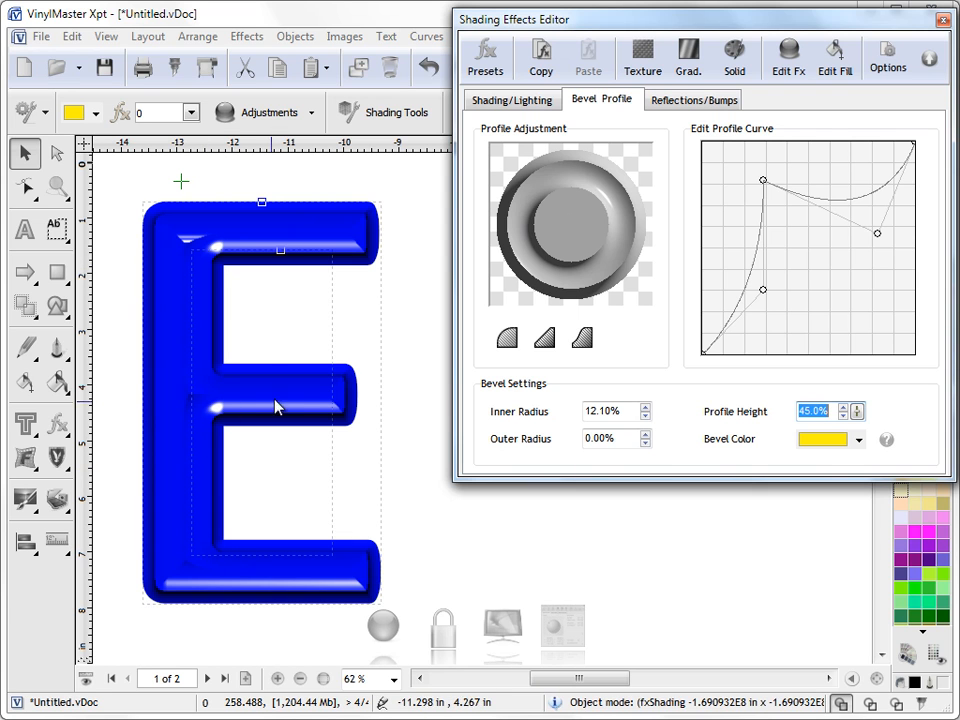
{"action": "left_click_drag", "start_coordinate": [761, 290], "coordinate": [722, 219]}
{"action": "left_click_drag", "start_coordinate": [763, 180], "coordinate": [801, 201]}
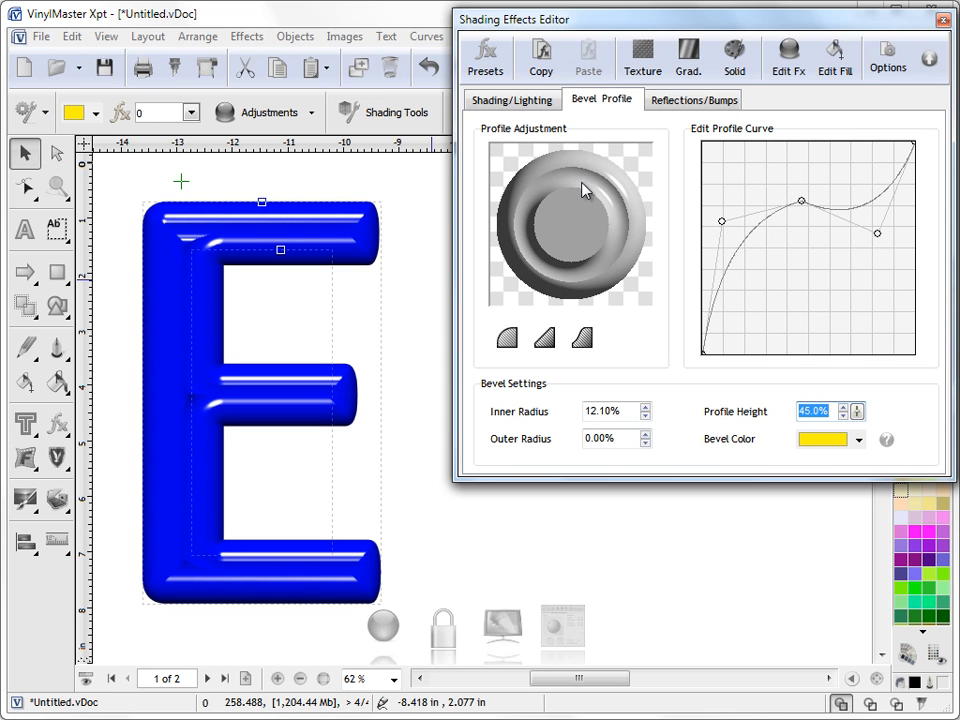
{"action": "left_click_drag", "start_coordinate": [889, 239], "coordinate": [900, 276]}
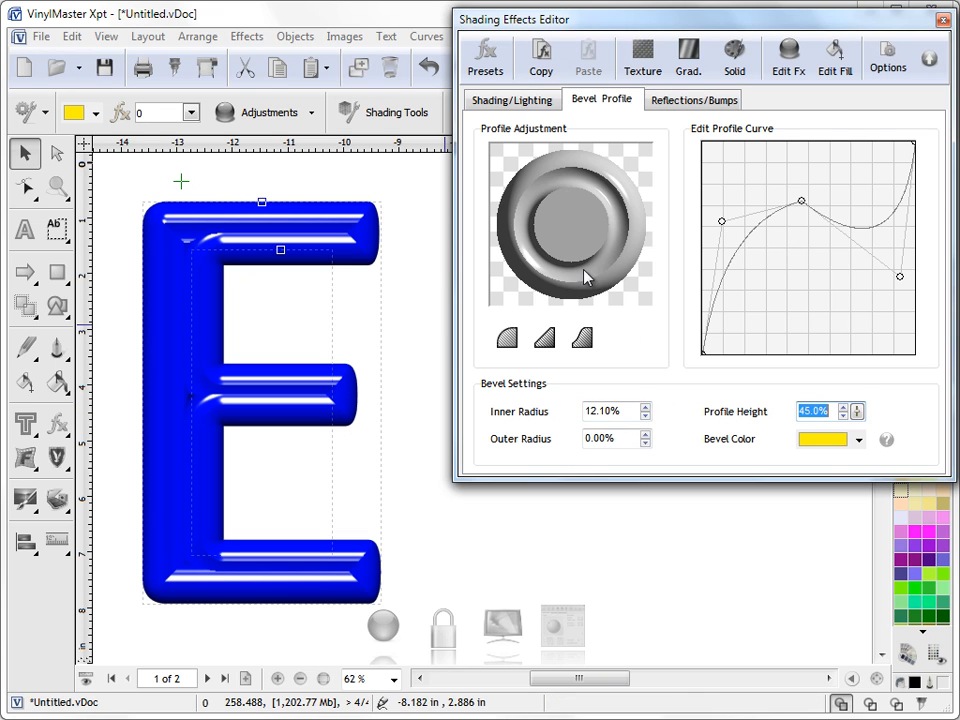
Step: Apply the Edge 01 preset effect from the Edge category to the letter E
{"action": "left_click", "coordinate": [58, 432]}
{"action": "left_click", "coordinate": [117, 445]}
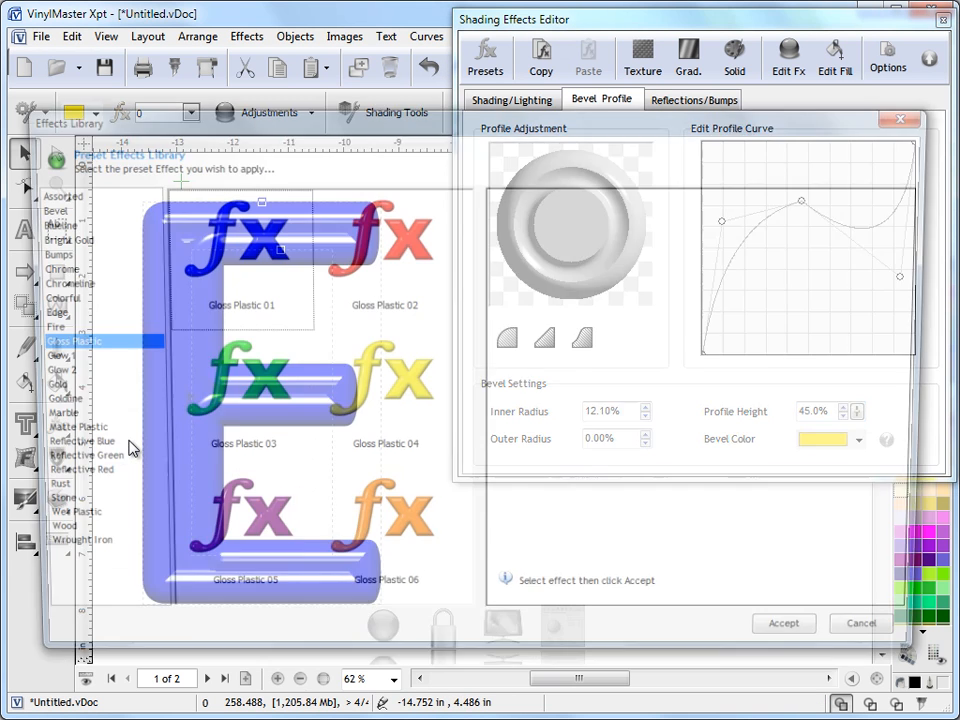
{"action": "left_click", "coordinate": [38, 313]}
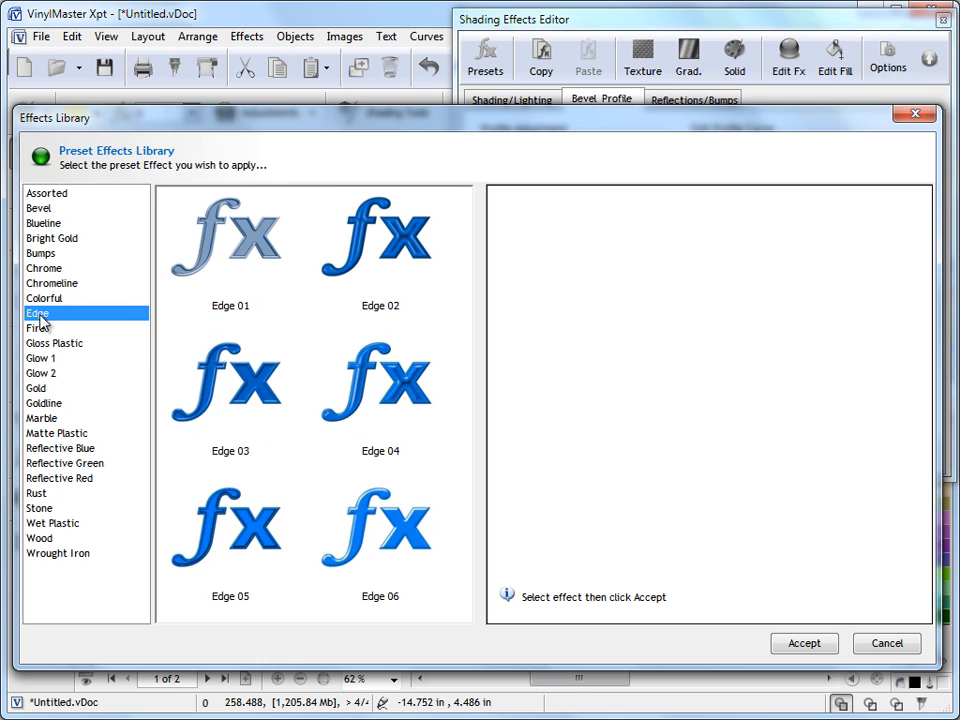
{"action": "left_click", "coordinate": [260, 243]}
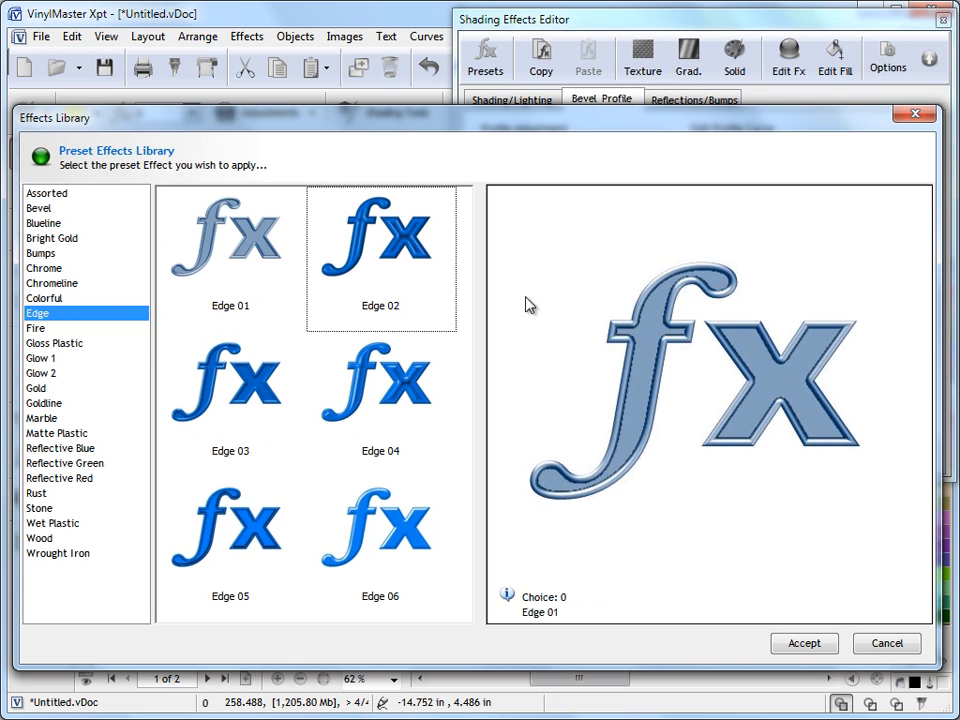
{"action": "left_click", "coordinate": [810, 643]}
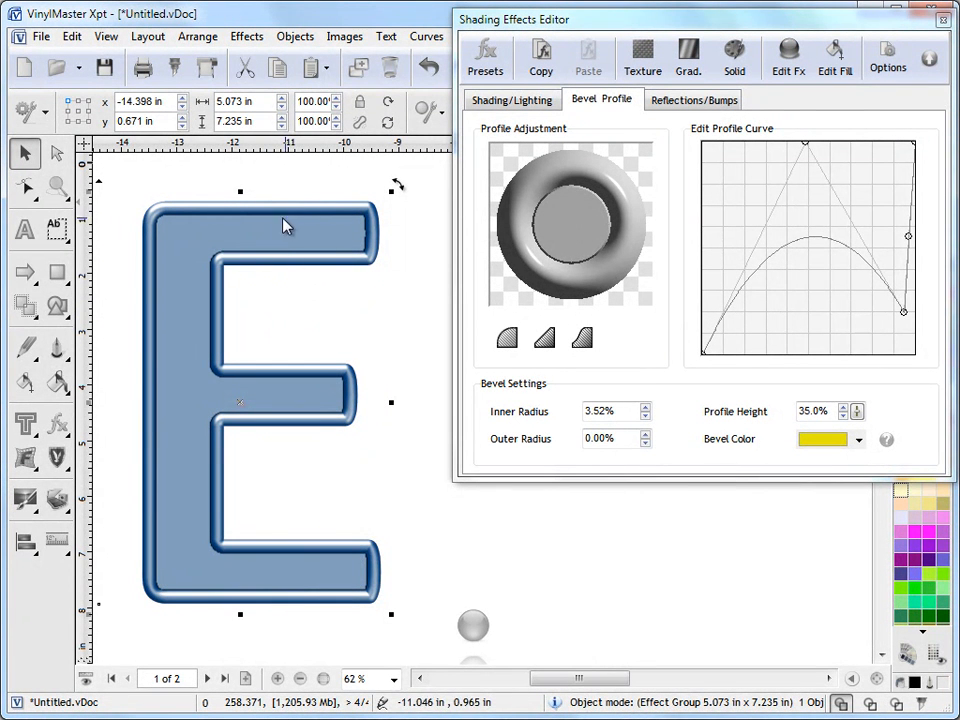
Step: Replace the letter's effect with the Edge 04 preset
{"action": "left_click", "coordinate": [57, 428]}
{"action": "left_click", "coordinate": [113, 441]}
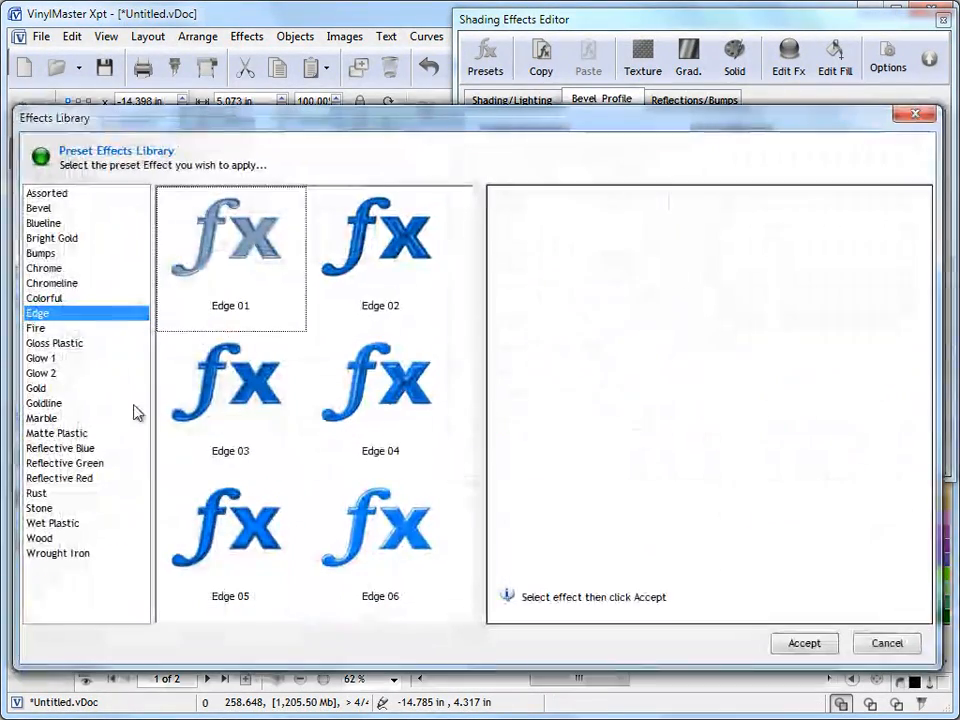
{"action": "left_click", "coordinate": [393, 421]}
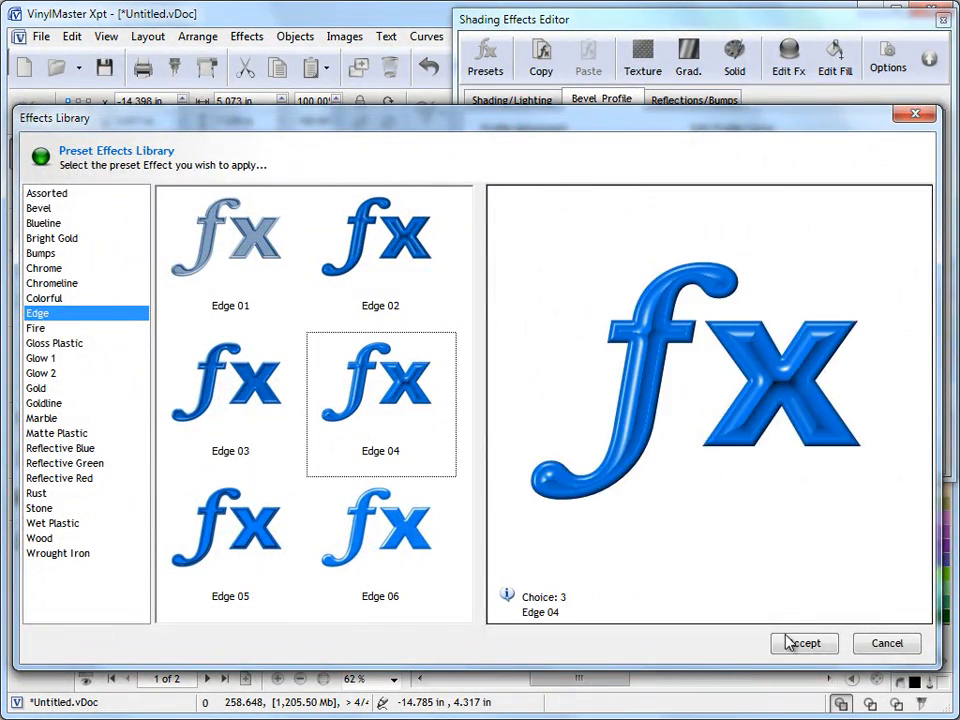
{"action": "left_click", "coordinate": [798, 642]}
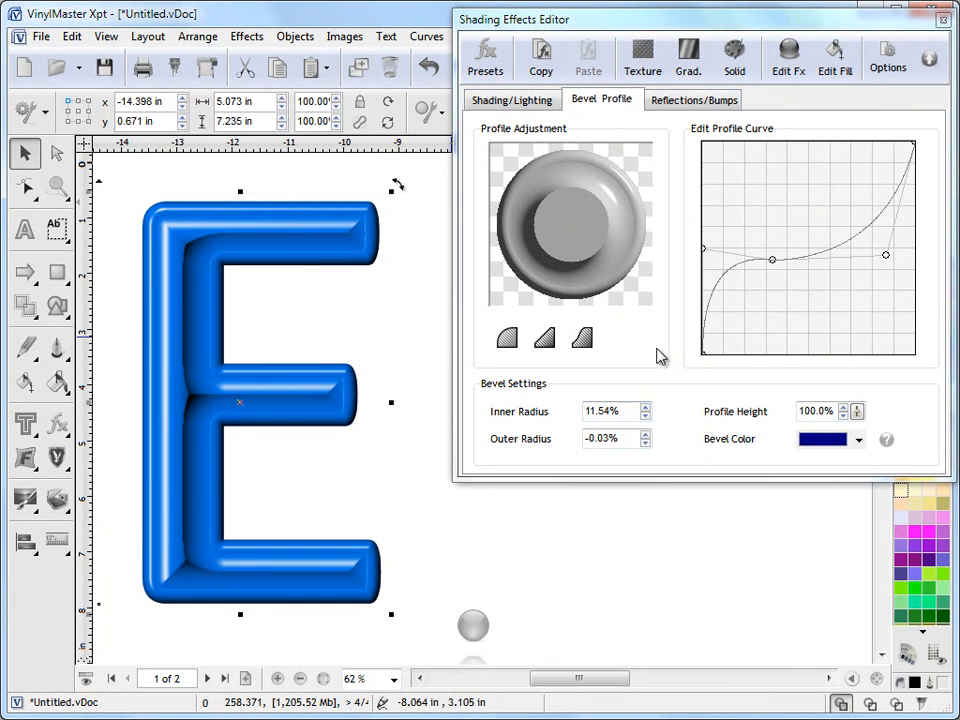
Step: Switch the letter E back to the Edge 01 preset effect
{"action": "left_click", "coordinate": [60, 426]}
{"action": "left_click", "coordinate": [107, 458]}
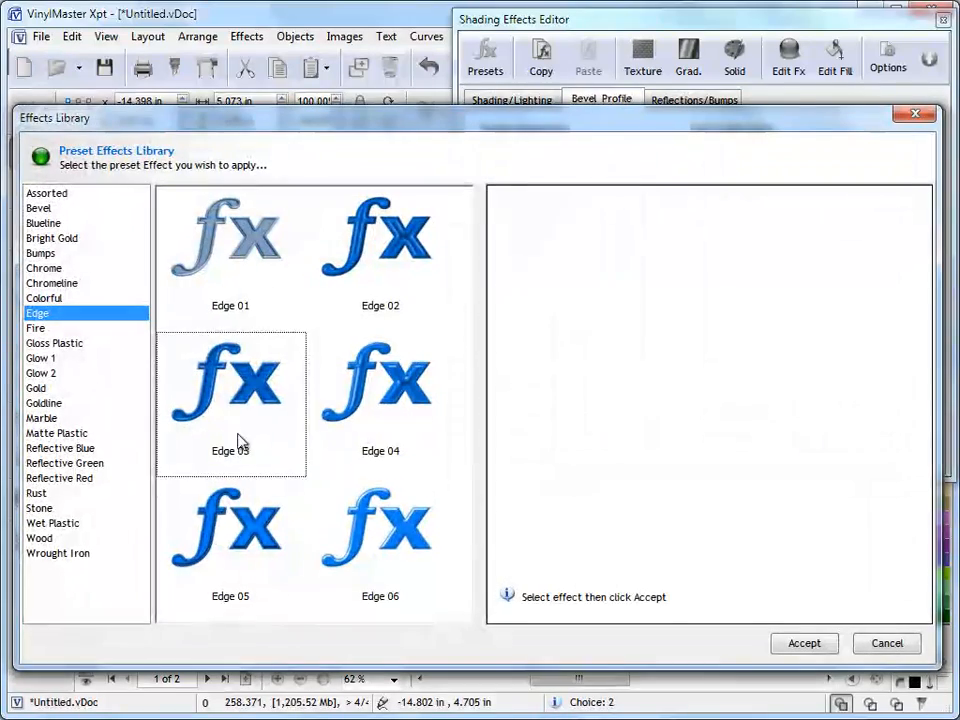
{"action": "left_click", "coordinate": [196, 207]}
{"action": "left_click", "coordinate": [803, 644]}
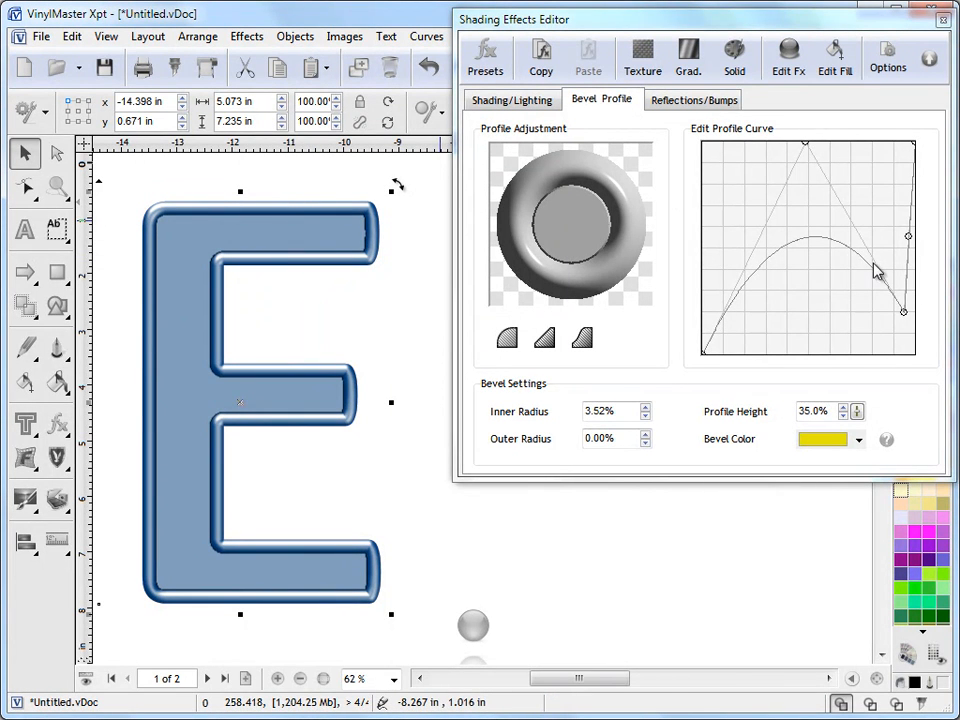
Step: Adjust the arched profile curve by shifting its peak handle slightly and lowering the node near the inner end
{"action": "mouse_move", "coordinate": [801, 138]}
{"action": "left_mouse_down"}
{"action": "mouse_move", "coordinate": [792, 160]}
{"action": "mouse_move", "coordinate": [785, 140]}
{"action": "mouse_move", "coordinate": [810, 149]}
{"action": "left_mouse_up"}
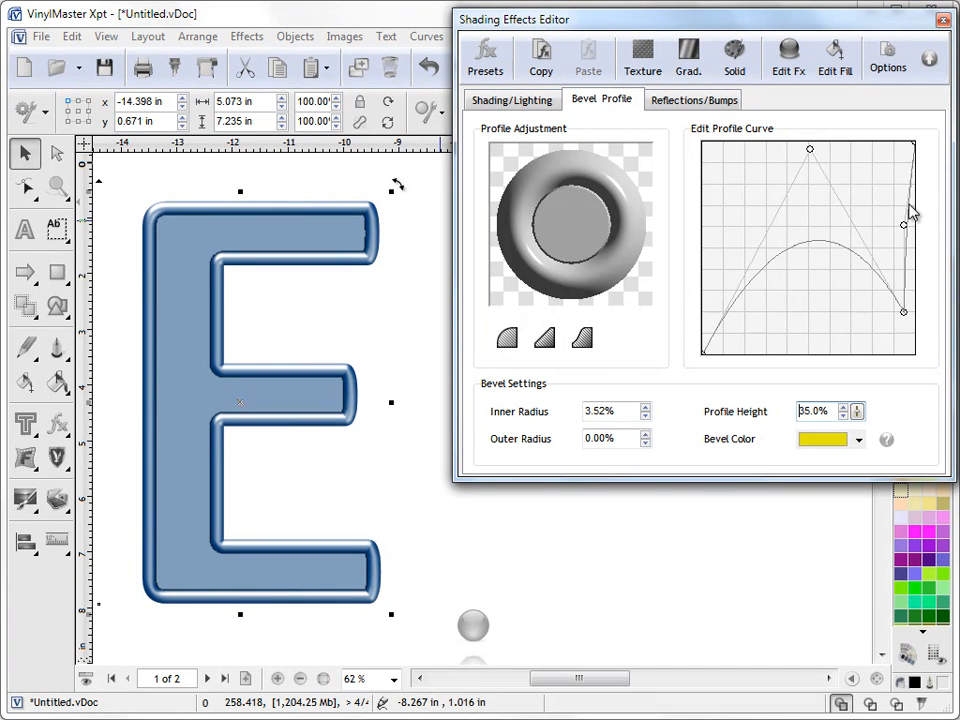
{"action": "left_click_drag", "start_coordinate": [903, 313], "coordinate": [902, 333]}
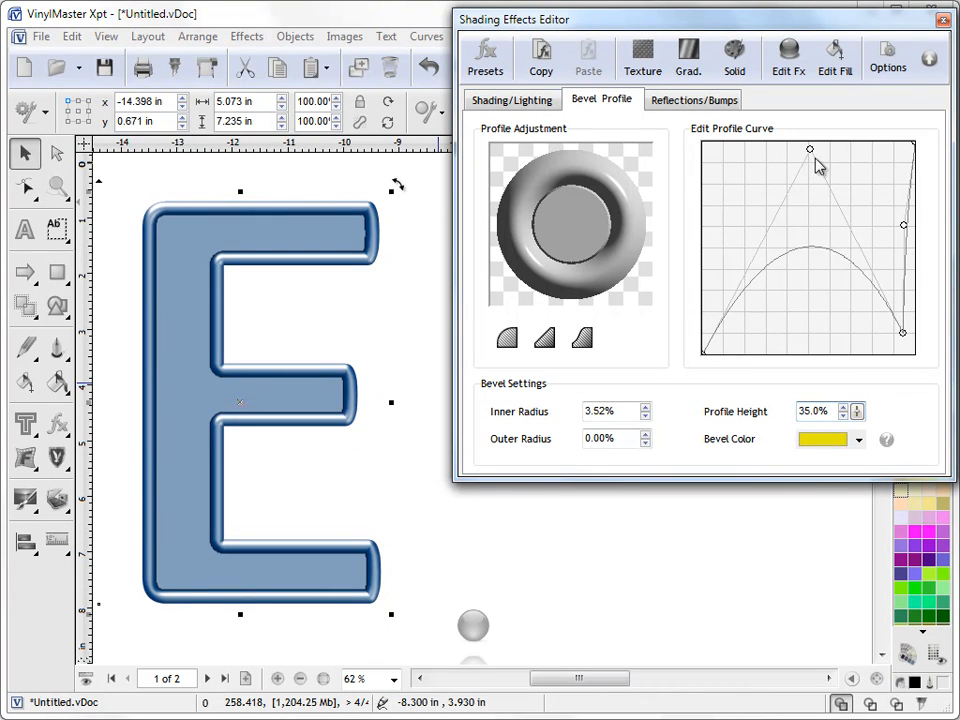
{"action": "left_click_drag", "start_coordinate": [806, 148], "coordinate": [798, 152]}
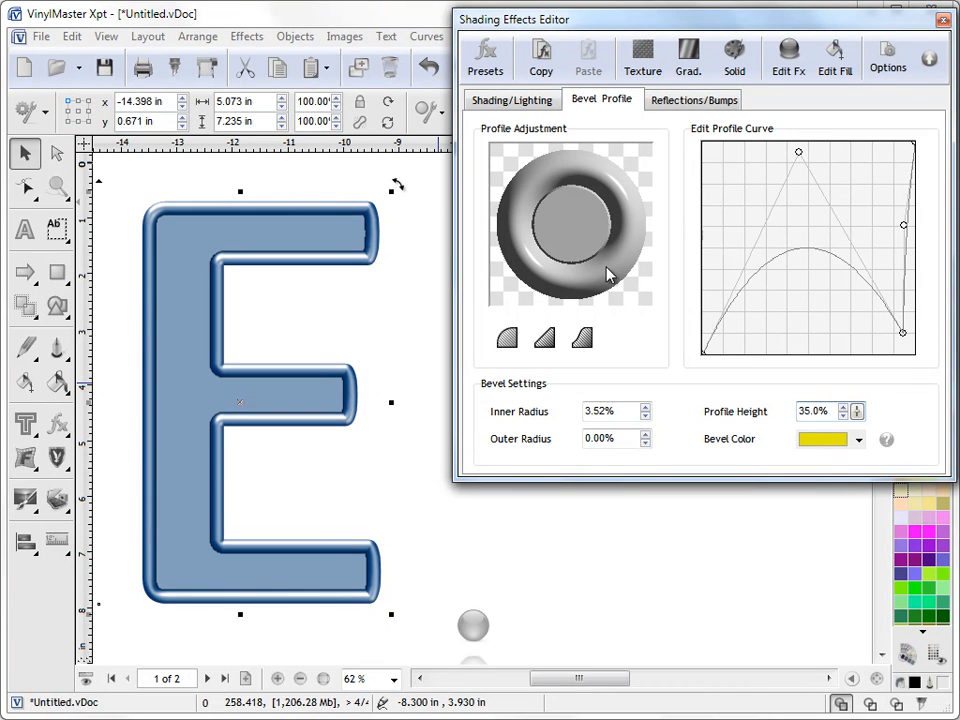
Step: Apply the S-curve bevel profile and reshape it into an outer arch followed by a steep inner rise
{"action": "left_click", "coordinate": [581, 341]}
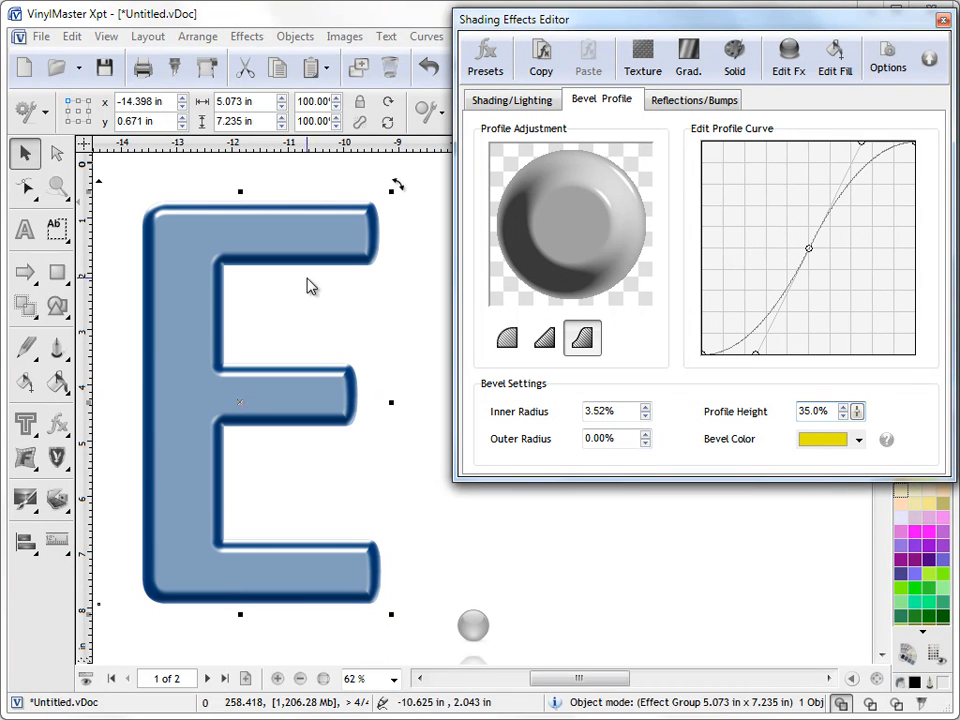
{"action": "left_click_drag", "start_coordinate": [756, 354], "coordinate": [744, 212]}
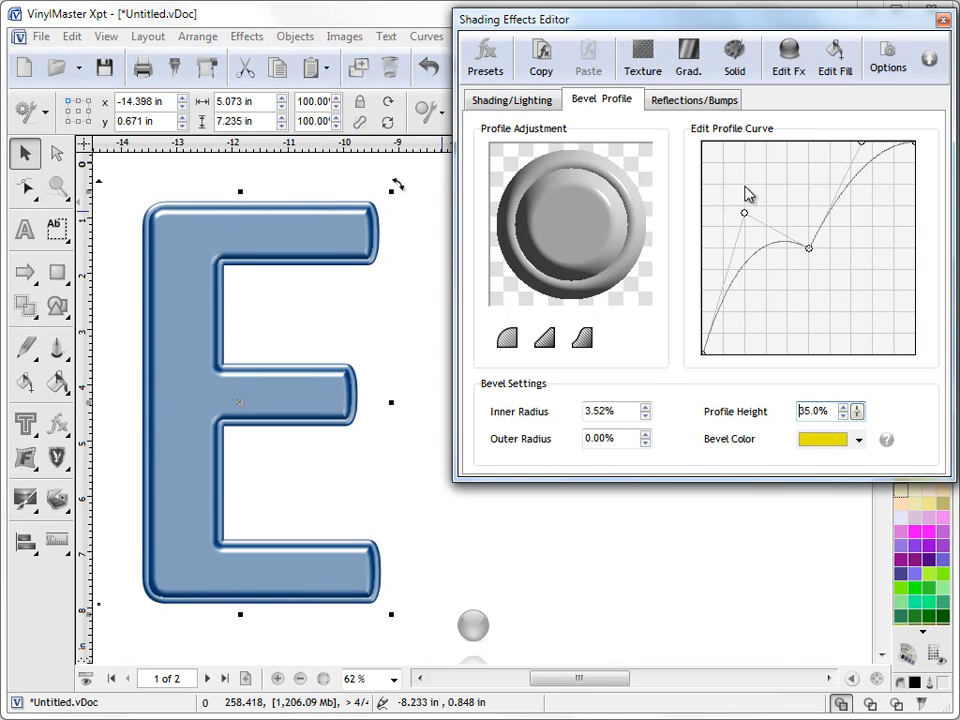
{"action": "mouse_move", "coordinate": [867, 150]}
{"action": "left_mouse_down"}
{"action": "mouse_move", "coordinate": [864, 166]}
{"action": "mouse_move", "coordinate": [894, 146]}
{"action": "mouse_move", "coordinate": [827, 137]}
{"action": "mouse_move", "coordinate": [893, 188]}
{"action": "left_mouse_up"}
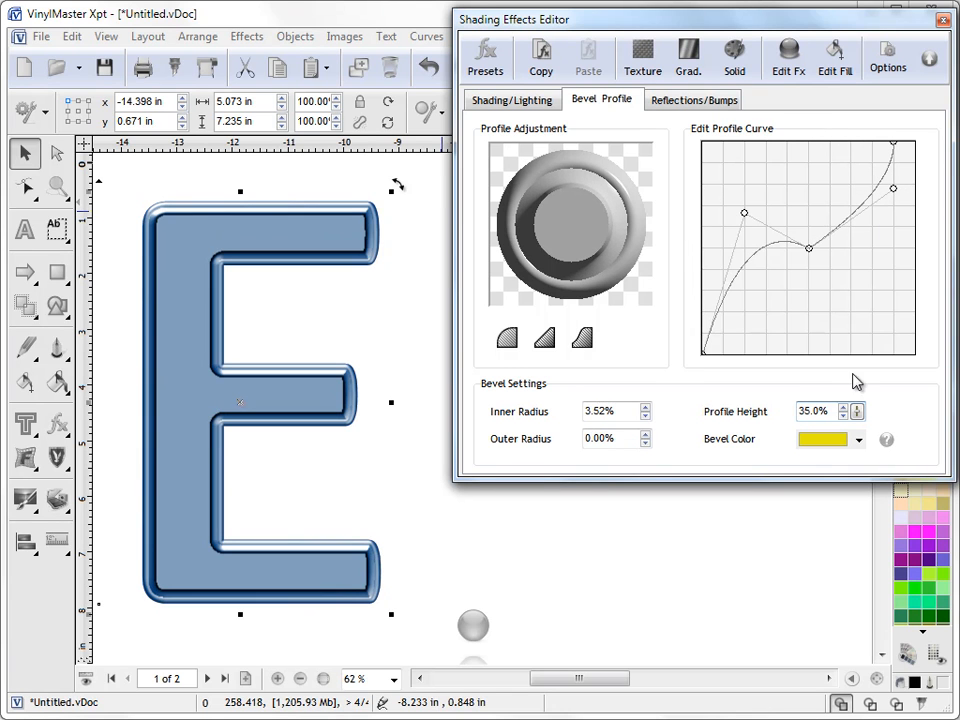
Step: Try a profile height of -75% for the bevel, and raise it to 95%
{"action": "left_click_drag", "start_coordinate": [857, 411], "coordinate": [880, 480]}
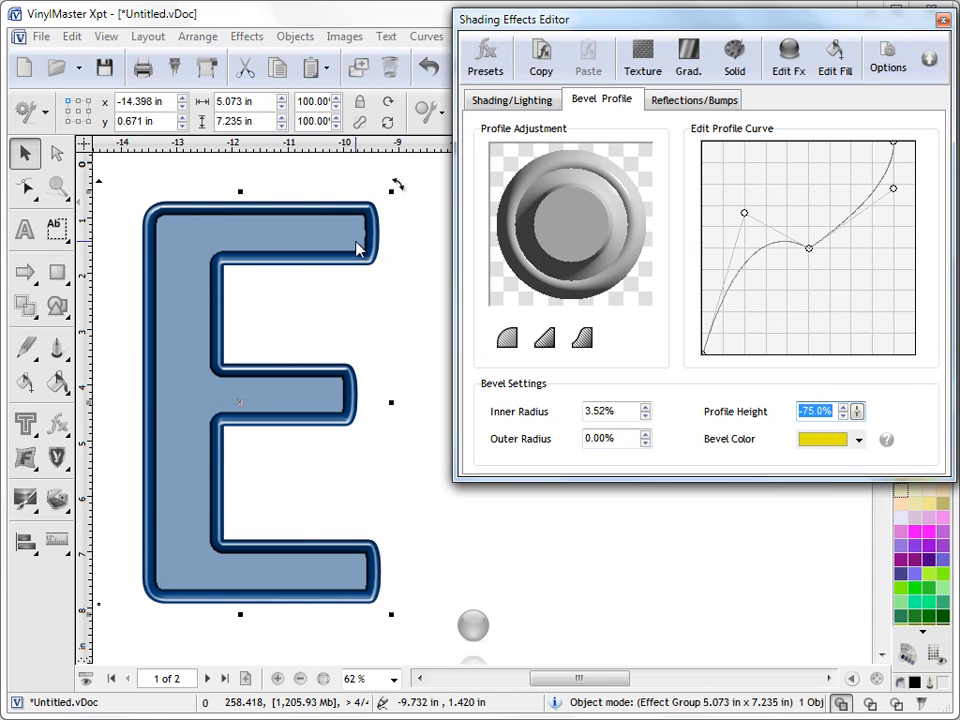
{"action": "left_click_drag", "start_coordinate": [857, 411], "coordinate": [876, 322]}
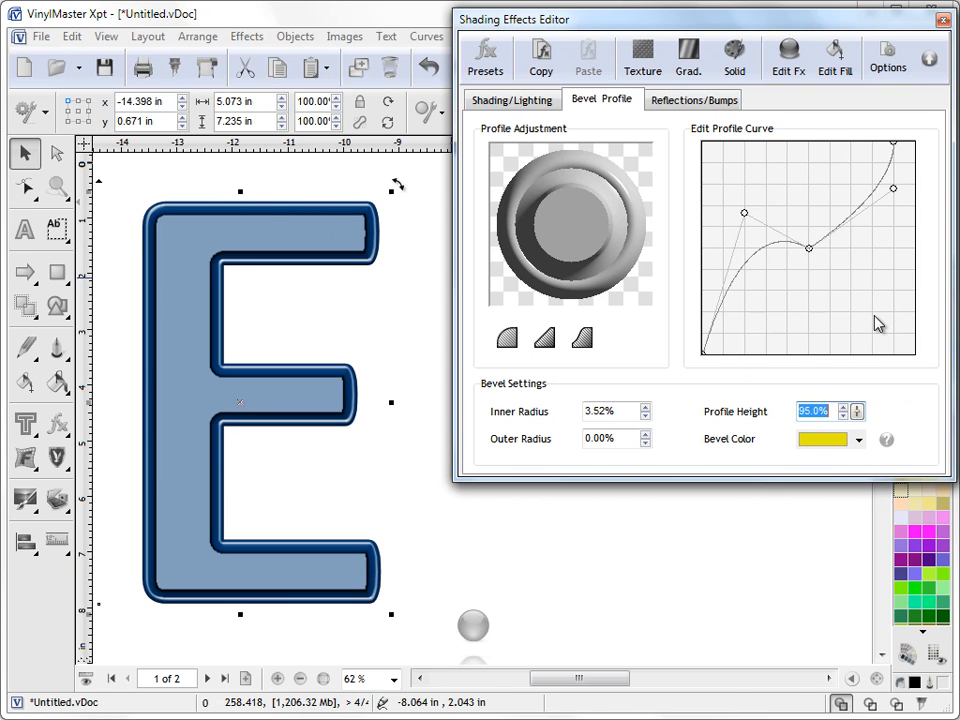
Step: Increase the bevel's inner radius to 13.02%
{"action": "left_click", "coordinate": [645, 408]}
{"action": "left_click", "coordinate": [645, 408]}
{"action": "left_click", "coordinate": [645, 408]}
{"action": "left_click", "coordinate": [645, 408]}
{"action": "left_click", "coordinate": [645, 408]}
{"action": "left_click", "coordinate": [645, 408]}
{"action": "left_click", "coordinate": [645, 408]}
{"action": "left_click", "coordinate": [645, 408]}
{"action": "left_click", "coordinate": [645, 408]}
{"action": "left_click", "coordinate": [645, 408]}
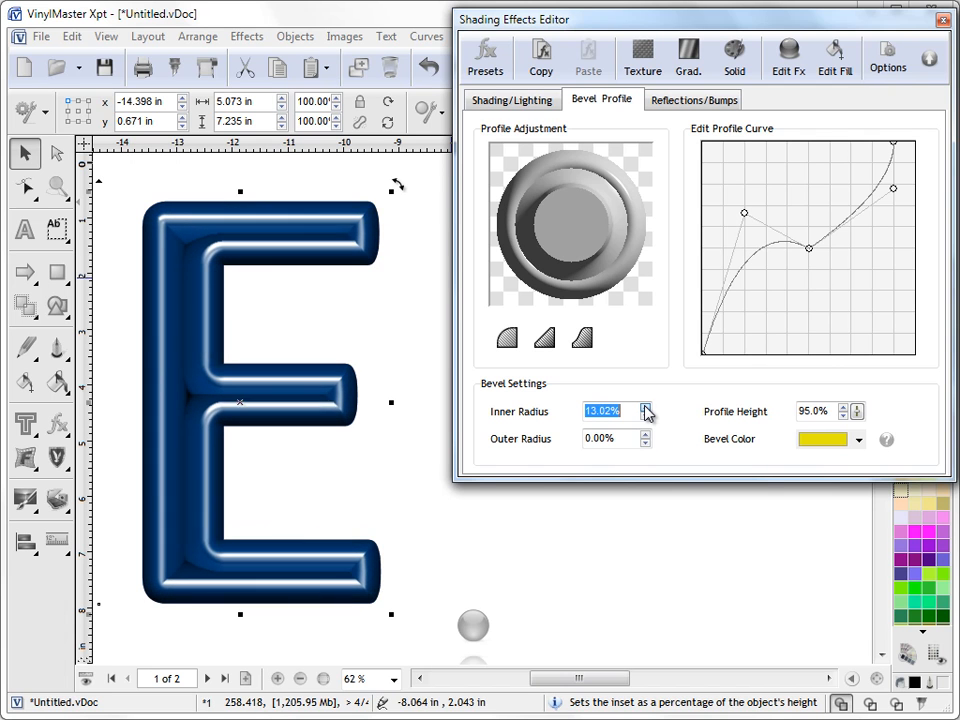
Step: Try smaller inner radius values for the bevel, and settle on 12.52%
{"action": "left_click", "coordinate": [645, 416]}
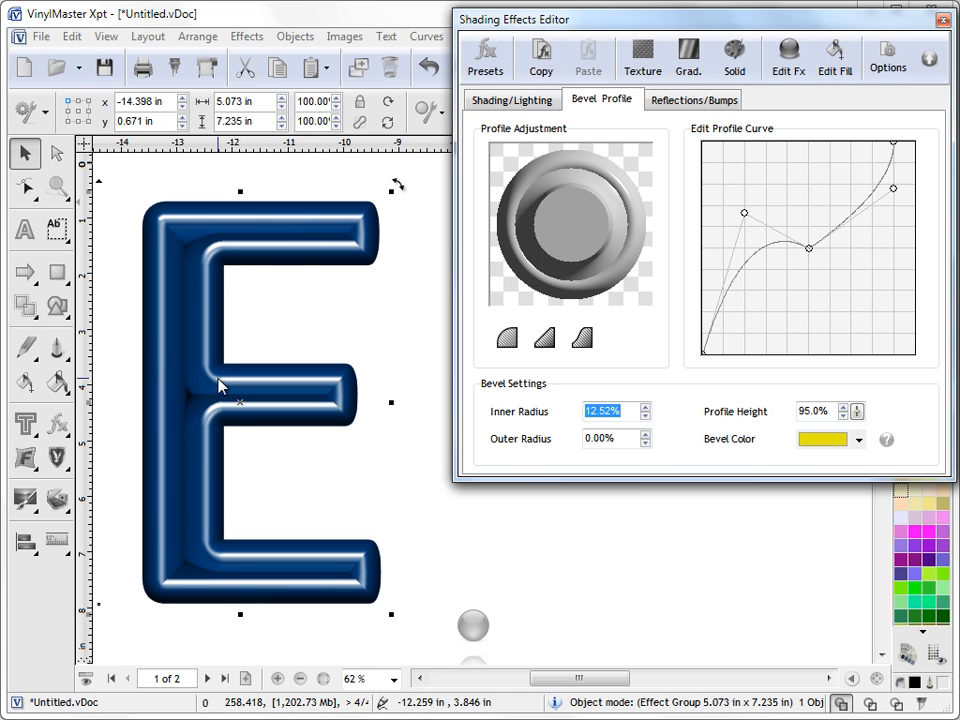
{"action": "left_click", "coordinate": [645, 416]}
{"action": "left_click", "coordinate": [645, 416]}
{"action": "left_click", "coordinate": [645, 416]}
{"action": "left_click", "coordinate": [645, 416]}
{"action": "left_click", "coordinate": [645, 407]}
{"action": "left_click", "coordinate": [645, 407]}
{"action": "left_click", "coordinate": [645, 407]}
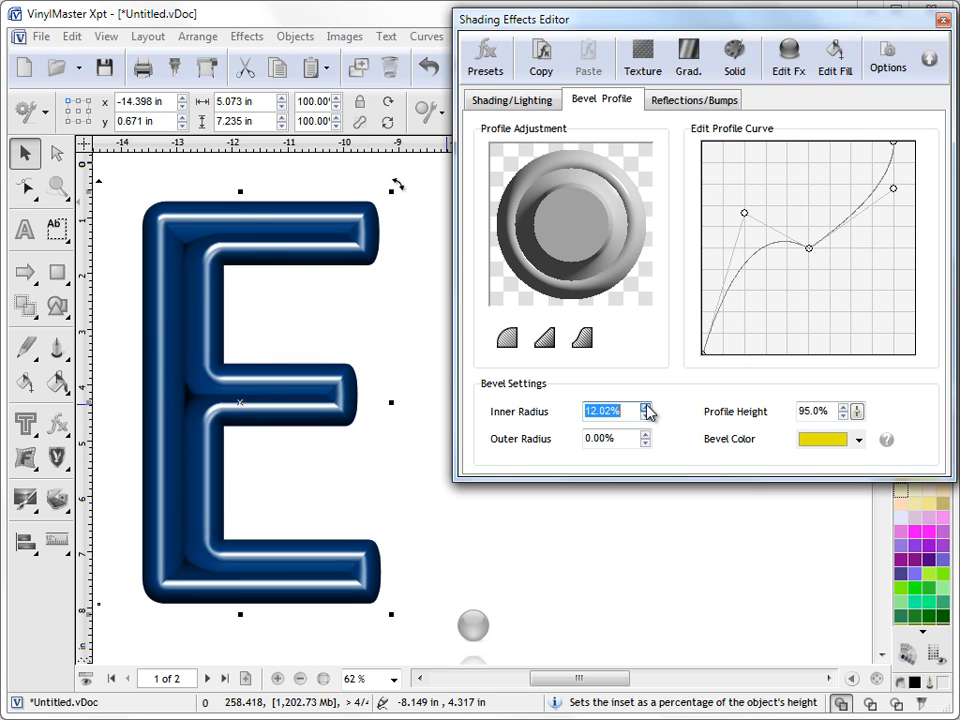
{"action": "left_click", "coordinate": [645, 407]}
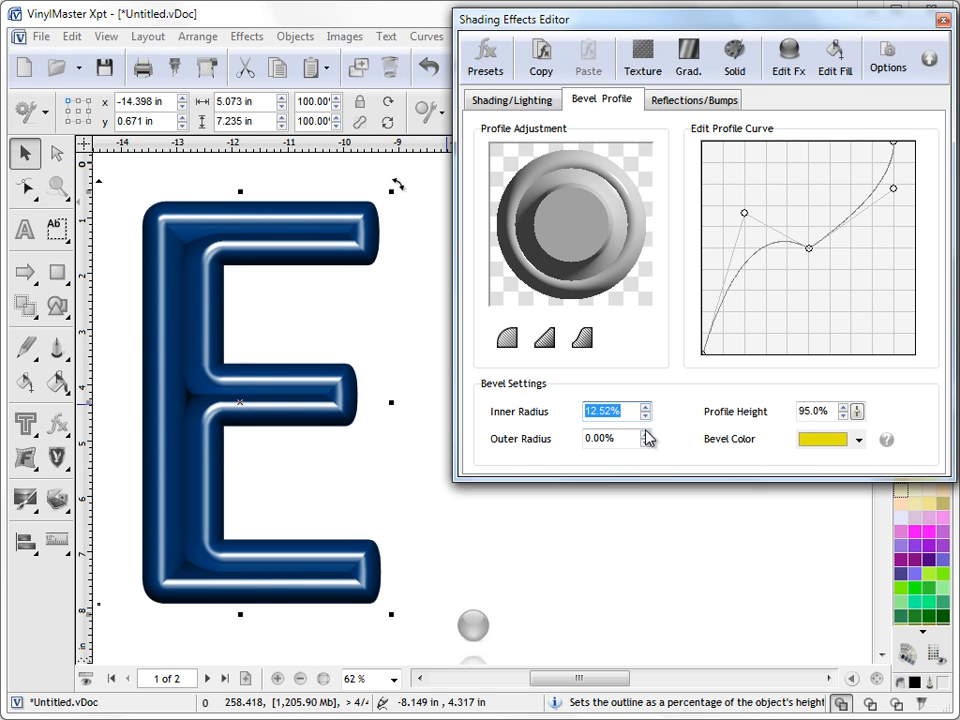
Step: Increase the bevel's outer radius to 2.50% to extend the bevel beyond the letter's outline
{"action": "left_click", "coordinate": [645, 434]}
{"action": "left_click", "coordinate": [645, 434]}
{"action": "left_click", "coordinate": [645, 434]}
{"action": "left_click", "coordinate": [645, 434]}
{"action": "left_click", "coordinate": [645, 434]}
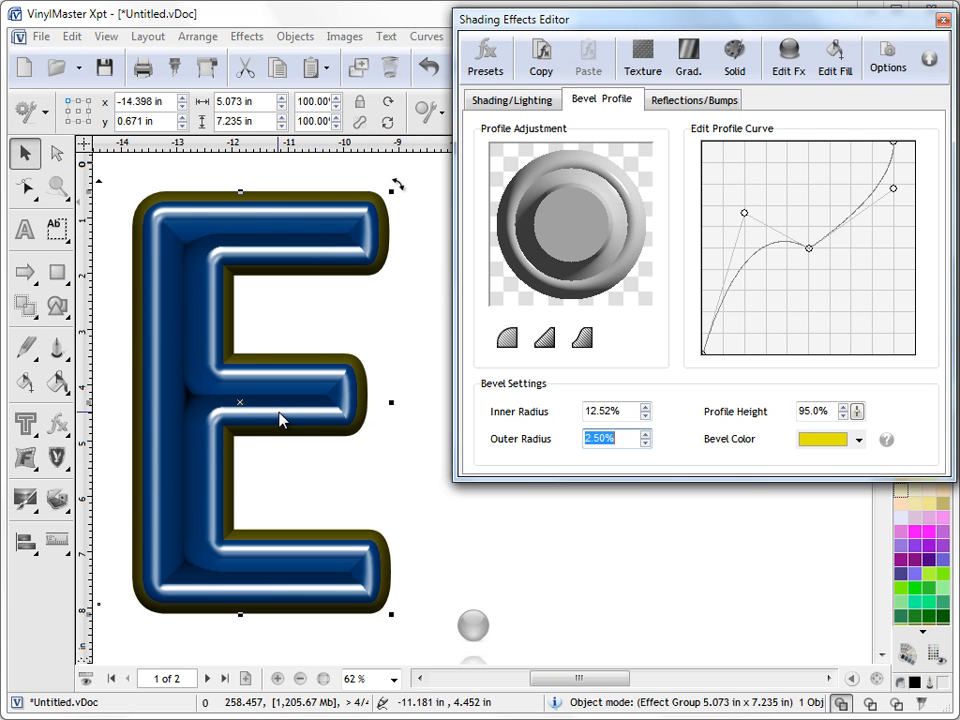
Step: Switch the bevel to the rounded profile and raise its profile height to 100%
{"action": "left_click", "coordinate": [507, 338]}
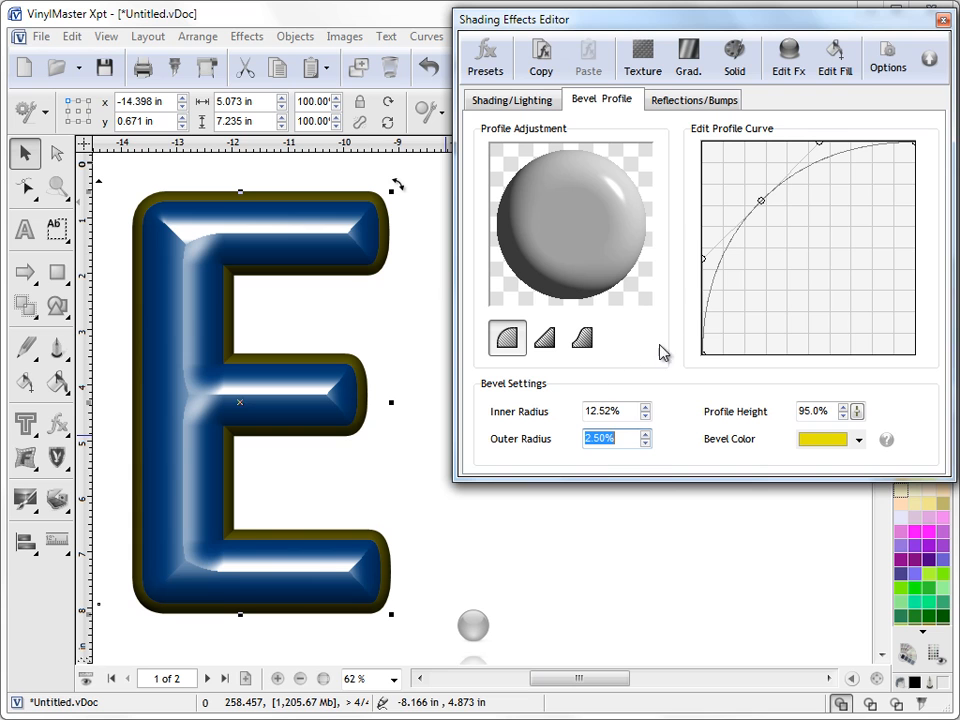
{"action": "left_click_drag", "start_coordinate": [855, 412], "coordinate": [857, 407]}
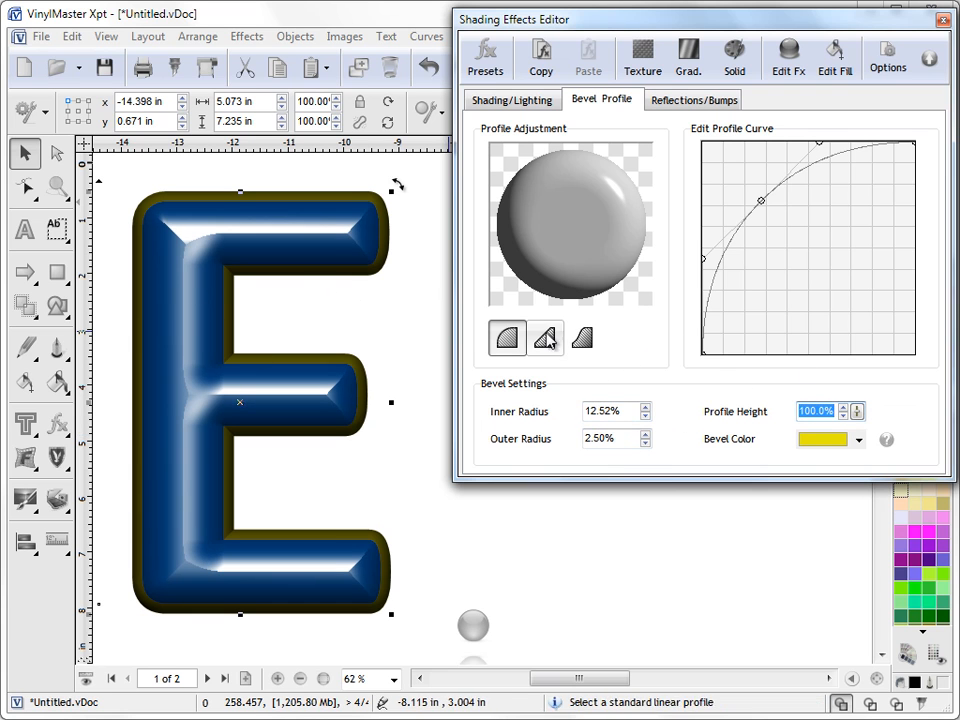
Step: Apply the Edge 05 preset effect to the letter E
{"action": "left_click", "coordinate": [57, 425]}
{"action": "left_click", "coordinate": [104, 447]}
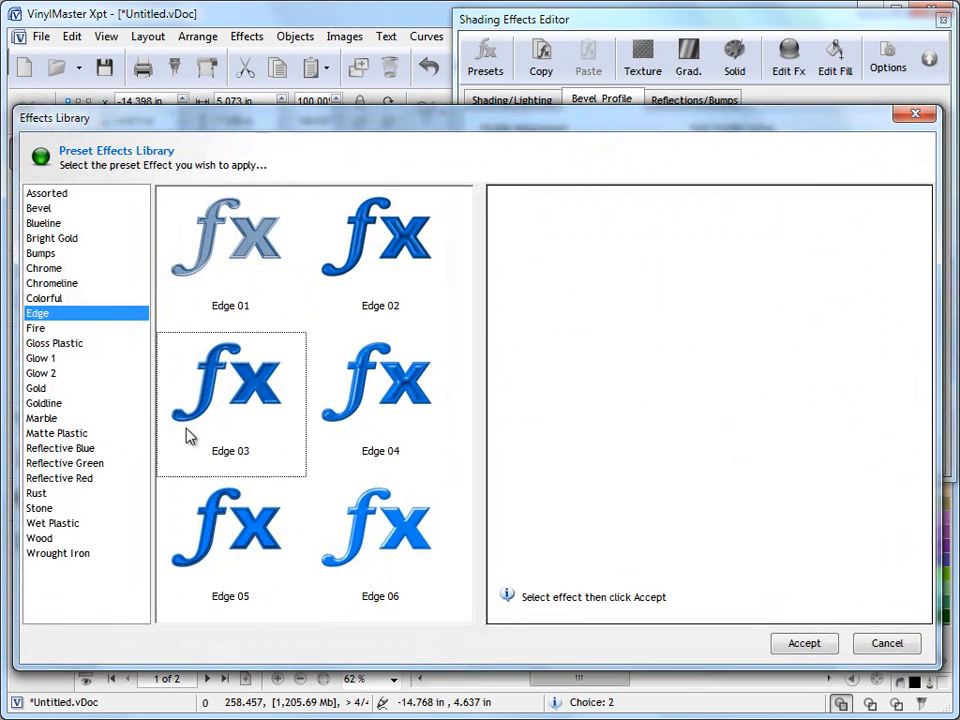
{"action": "left_click", "coordinate": [265, 503]}
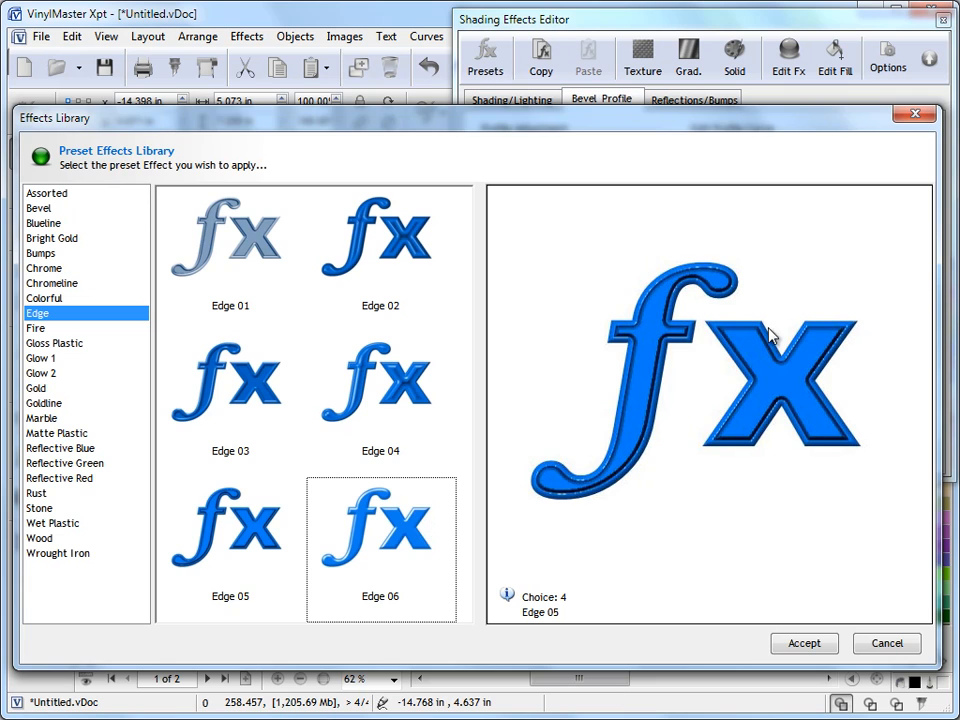
{"action": "left_click", "coordinate": [804, 643]}
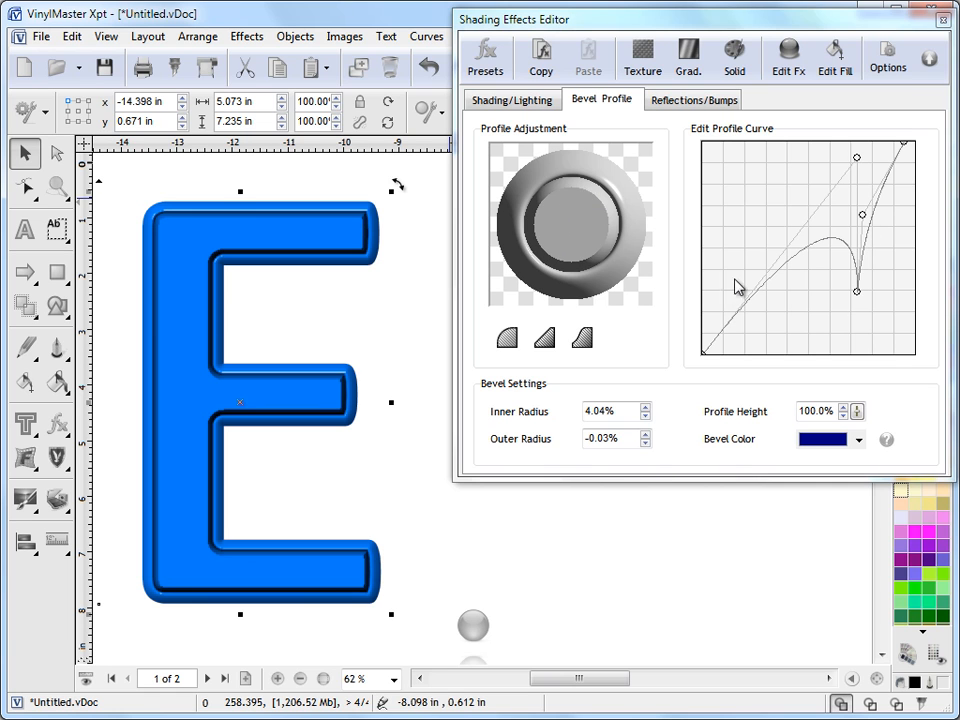
Step: Try moving the two upper handles of the profile curve, and replace the curve with the standard S-curve profile
{"action": "left_click_drag", "start_coordinate": [859, 160], "coordinate": [798, 153]}
{"action": "left_click_drag", "start_coordinate": [860, 211], "coordinate": [857, 173]}
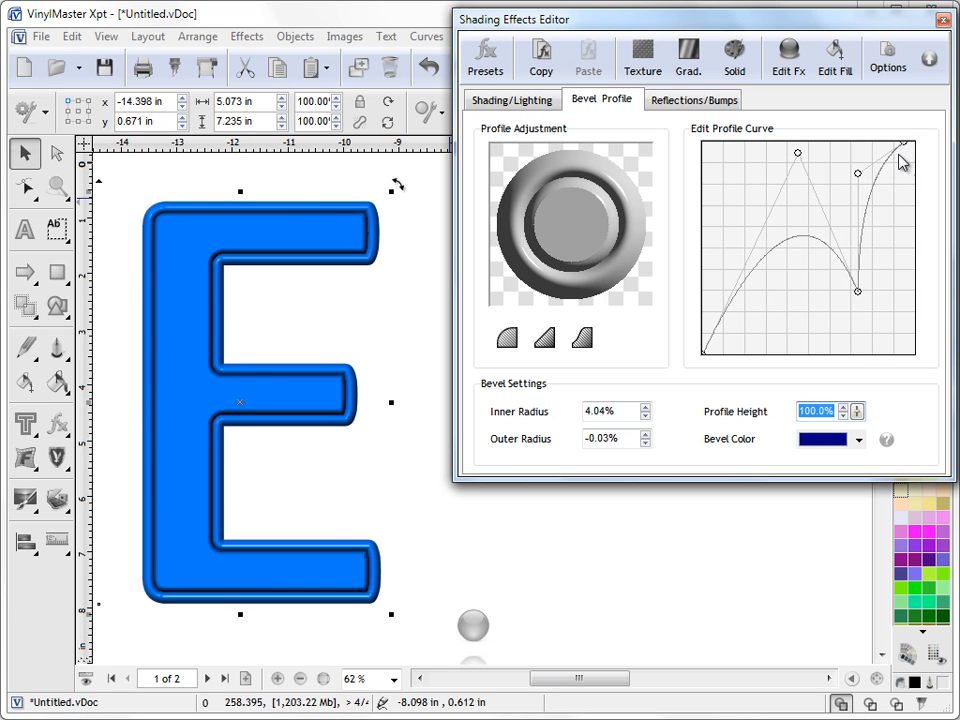
{"action": "left_click", "coordinate": [580, 340]}
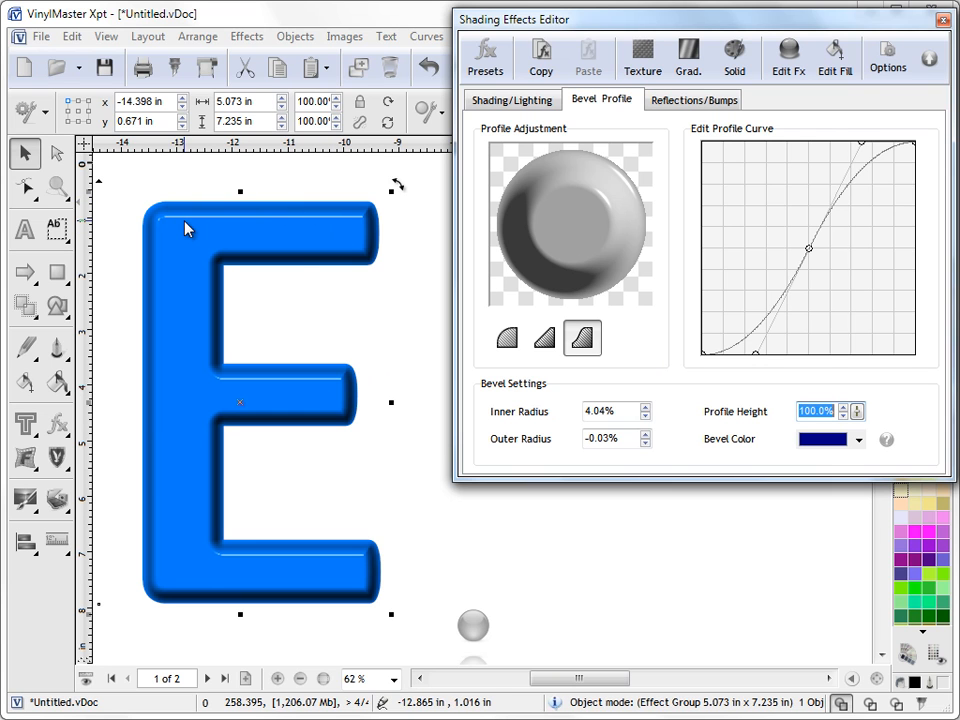
Step: Increase the bevel's inner radius to 7.04%
{"action": "left_click", "coordinate": [629, 412]}
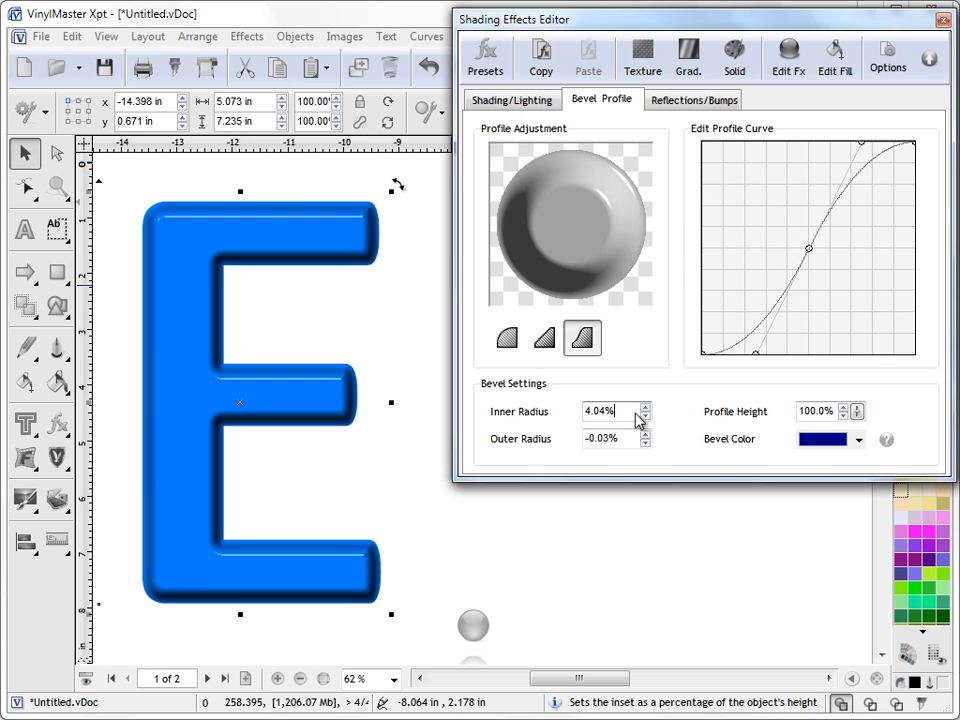
{"action": "left_click", "coordinate": [645, 408]}
{"action": "left_click", "coordinate": [645, 408]}
{"action": "left_click", "coordinate": [645, 408]}
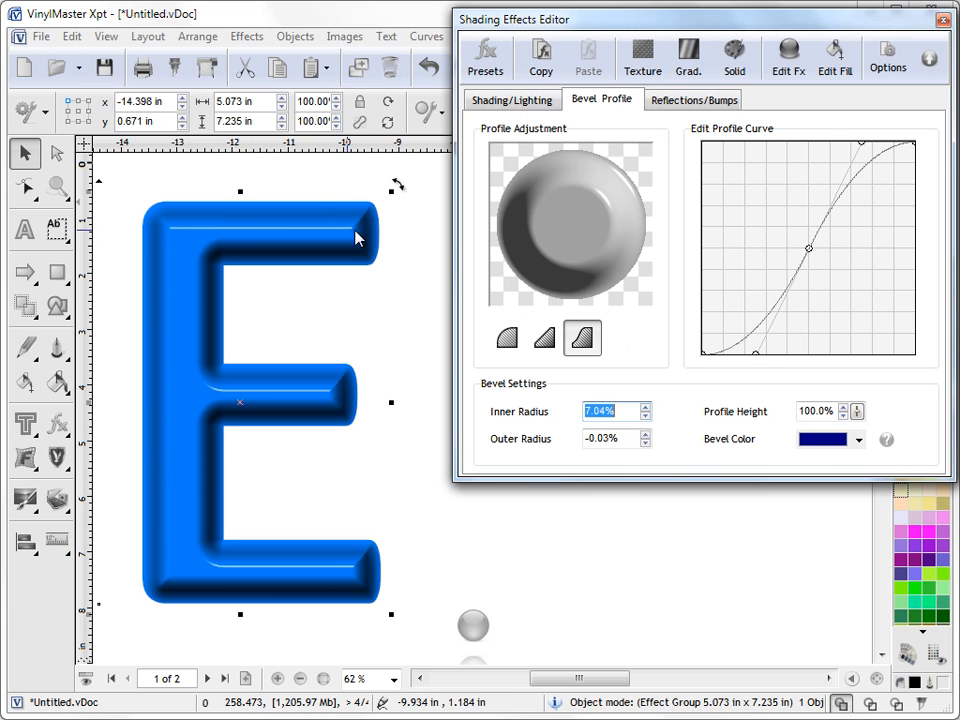
Step: Try a profile height of 15.0% on the bevel, and raise the profile height to 80.0%
{"action": "left_click", "coordinate": [857, 411]}
{"action": "left_click_drag", "start_coordinate": [857, 418], "coordinate": [879, 453]}
{"action": "left_click", "coordinate": [844, 416]}
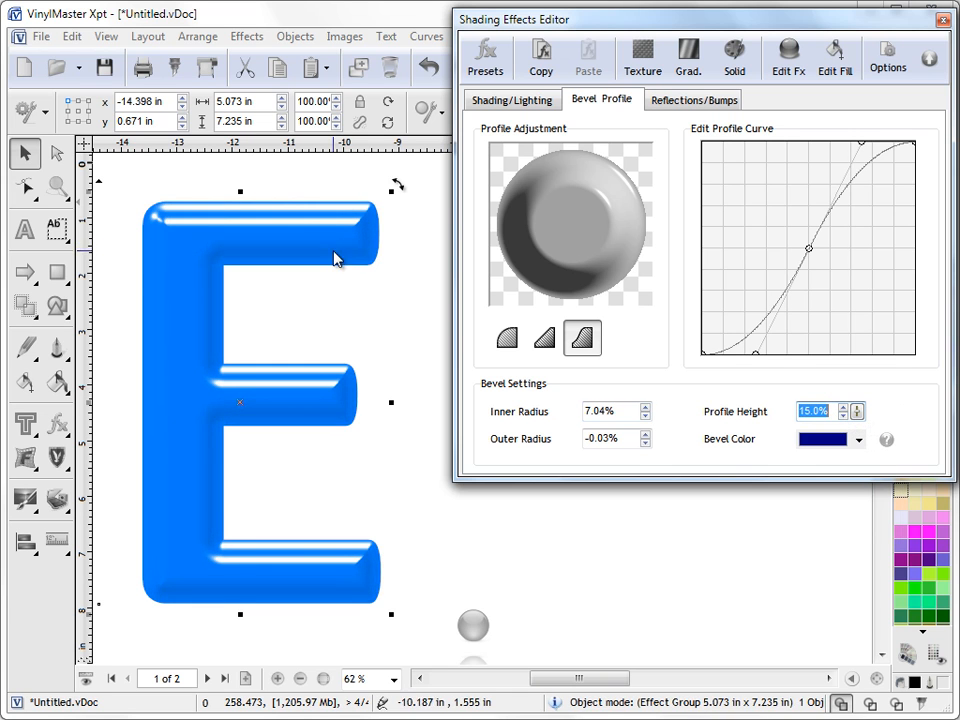
{"action": "left_click", "coordinate": [844, 408]}
{"action": "left_click", "coordinate": [844, 408]}
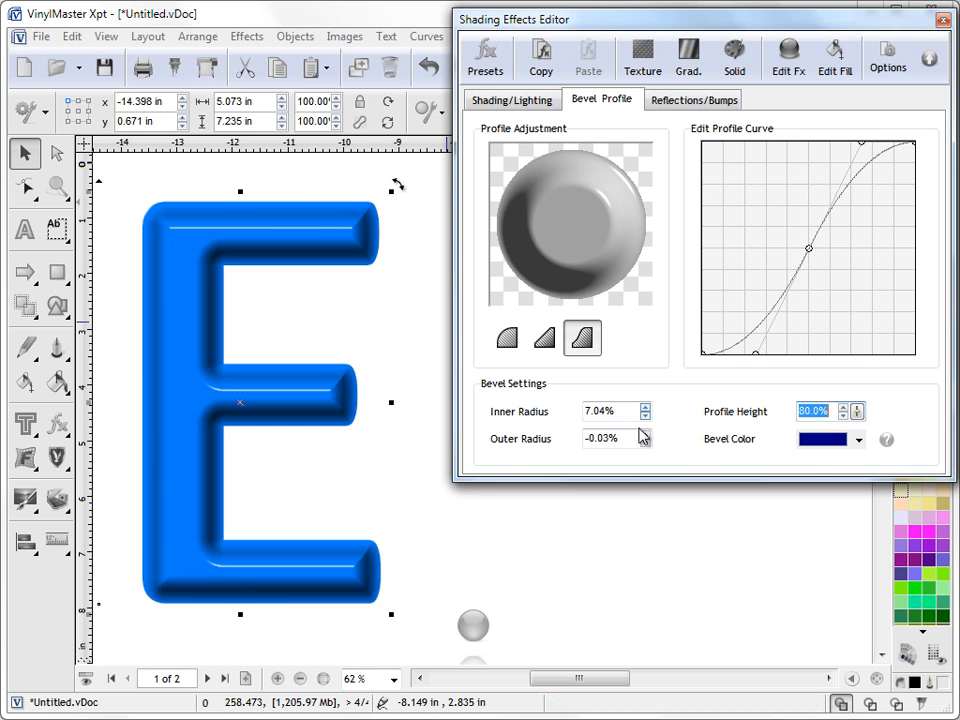
Step: Extend the bevel's outer radius to 3.97% and change the bevel colour to red (RGB 255, 0, 0)
{"action": "left_click", "coordinate": [622, 440]}
{"action": "left_click", "coordinate": [645, 435]}
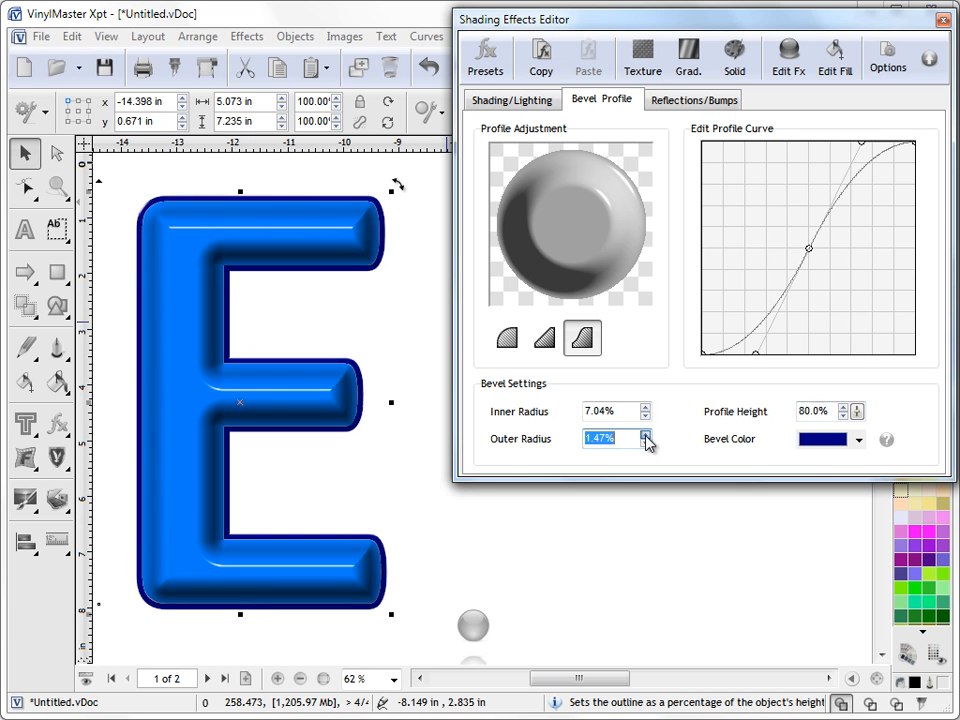
{"action": "left_click", "coordinate": [818, 440]}
{"action": "left_click", "coordinate": [277, 426]}
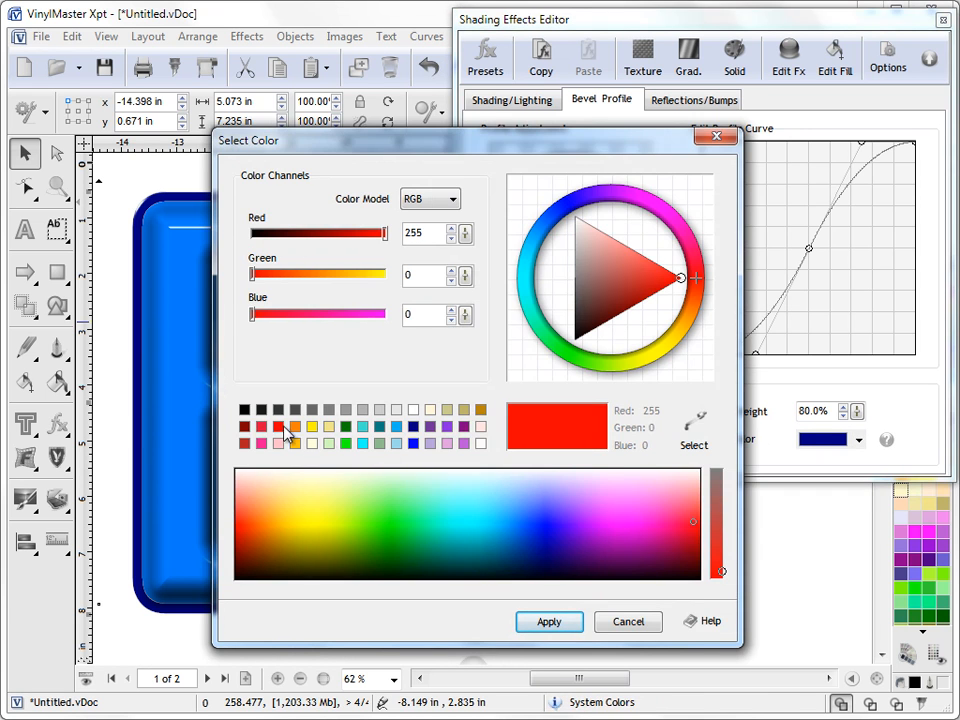
{"action": "left_click", "coordinate": [566, 620]}
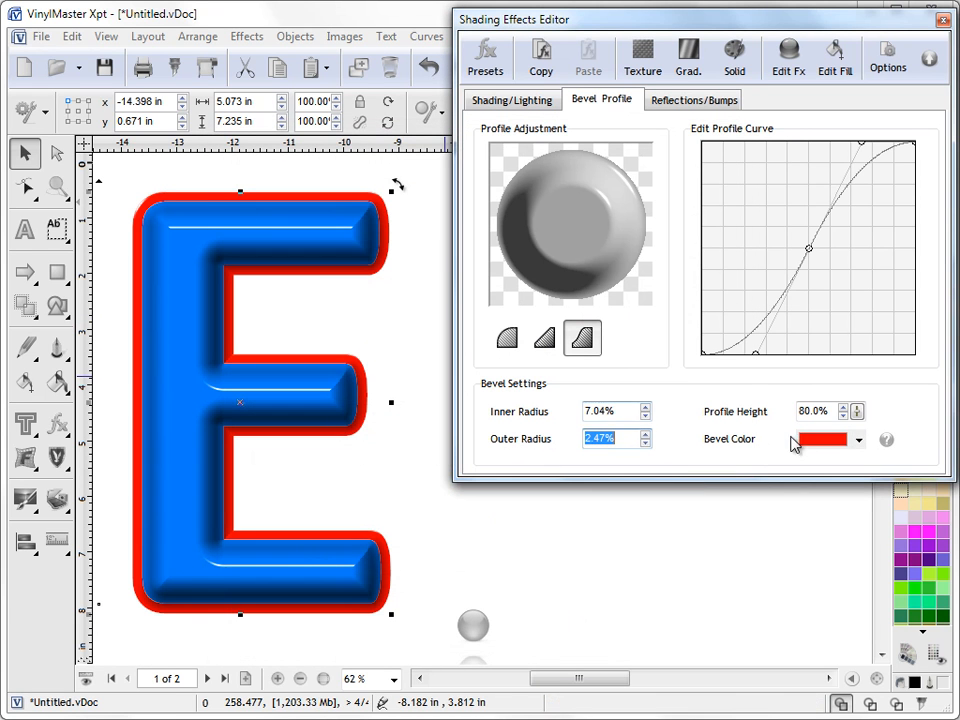
{"action": "left_click", "coordinate": [646, 434]}
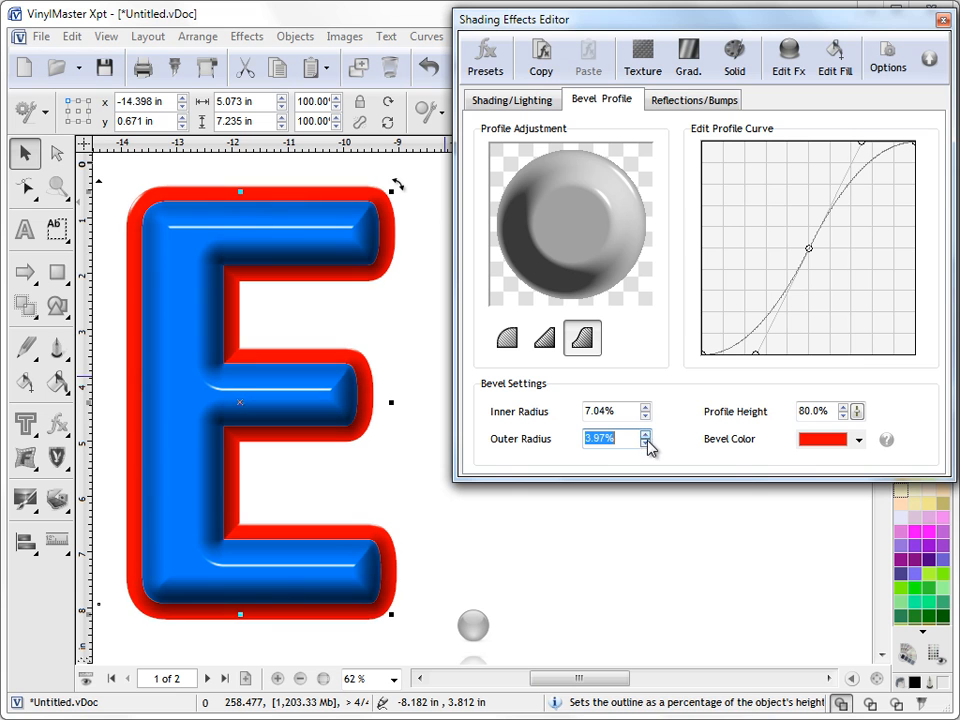
Step: Try the linear bevel profile, and switch to the rounded profile and reshape its curve by moving the middle point and both handles inward
{"action": "left_click", "coordinate": [546, 338]}
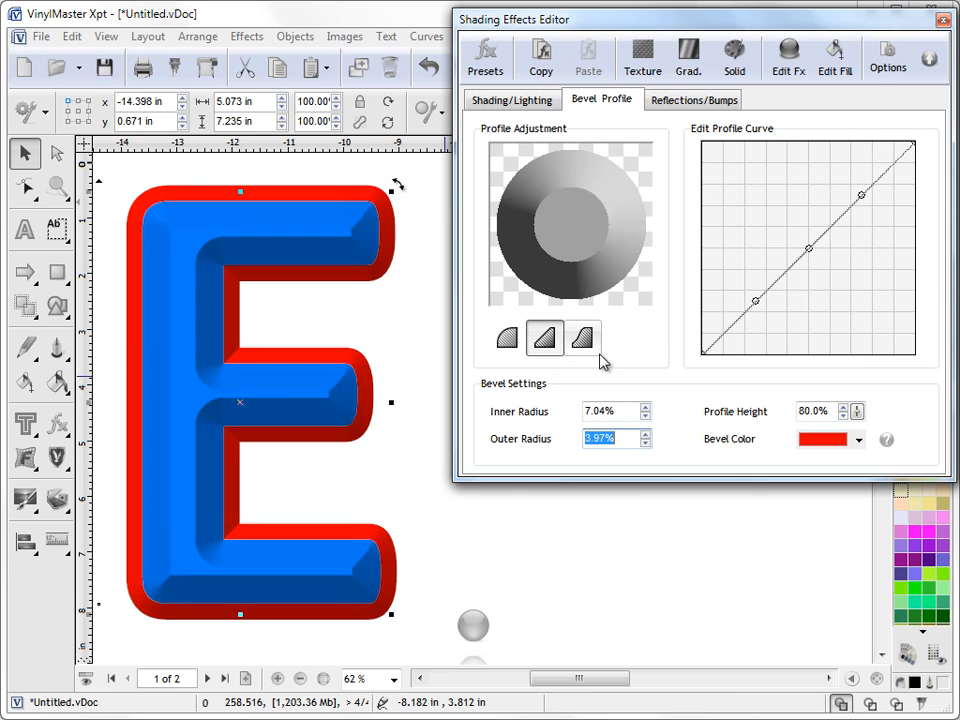
{"action": "left_click", "coordinate": [507, 338]}
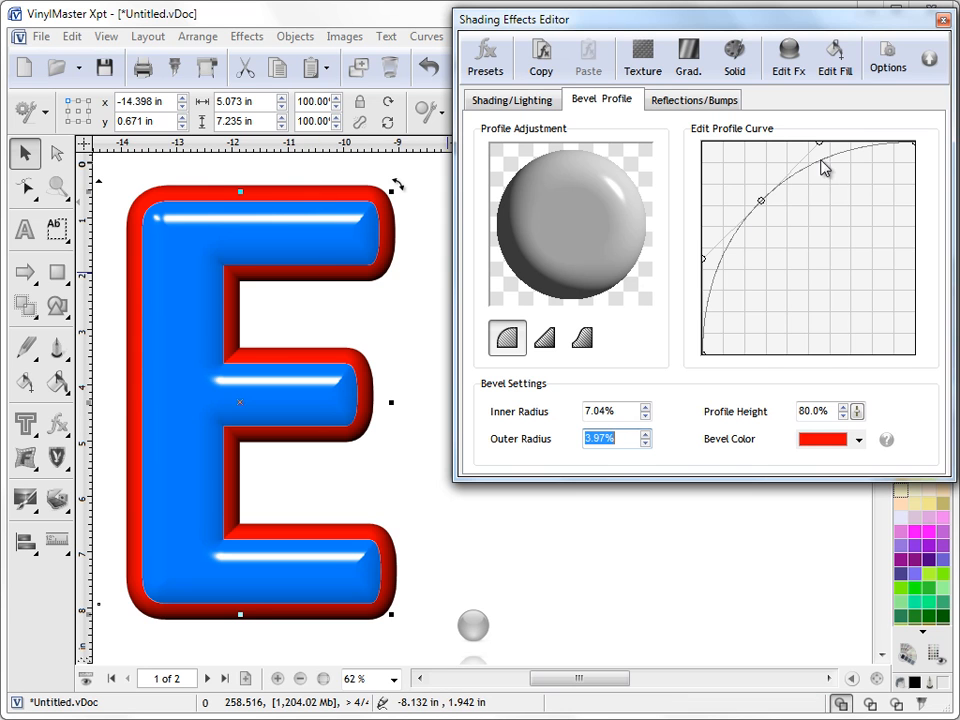
{"action": "mouse_move", "coordinate": [826, 140]}
{"action": "left_mouse_down"}
{"action": "mouse_move", "coordinate": [851, 174]}
{"action": "mouse_move", "coordinate": [815, 151]}
{"action": "left_mouse_up"}
{"action": "left_click_drag", "start_coordinate": [761, 200], "coordinate": [778, 187]}
{"action": "left_click_drag", "start_coordinate": [707, 259], "coordinate": [725, 237]}
{"action": "left_click_drag", "start_coordinate": [778, 186], "coordinate": [767, 195]}
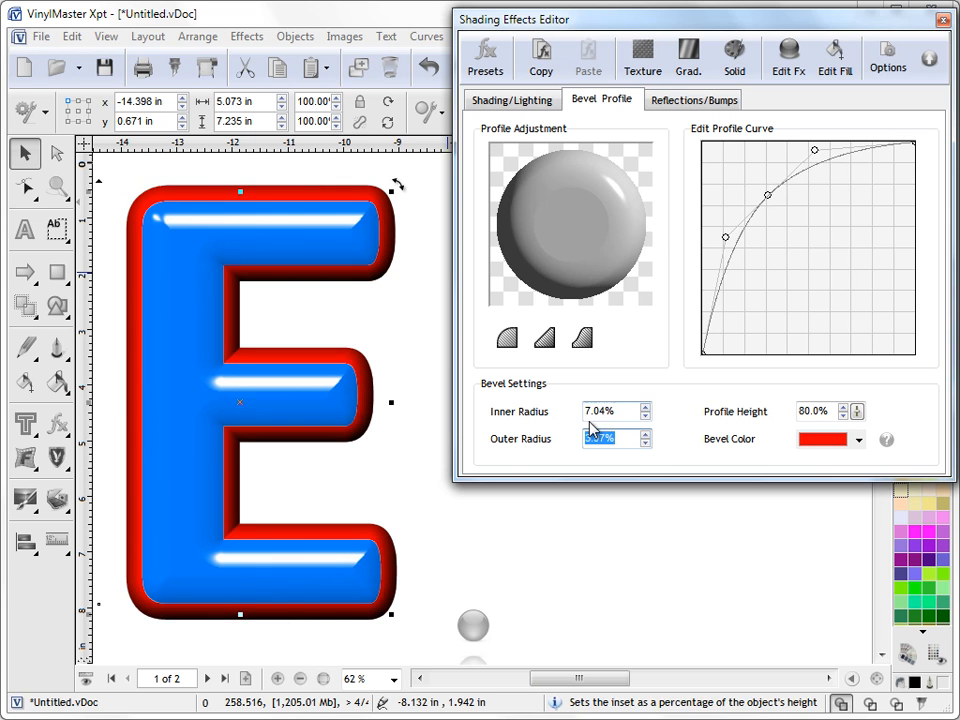
Step: Set the bevel's profile height to 55.0% and its inner radius to 9.04%
{"action": "left_click", "coordinate": [845, 410]}
{"action": "left_click", "coordinate": [843, 416]}
{"action": "left_click", "coordinate": [645, 416]}
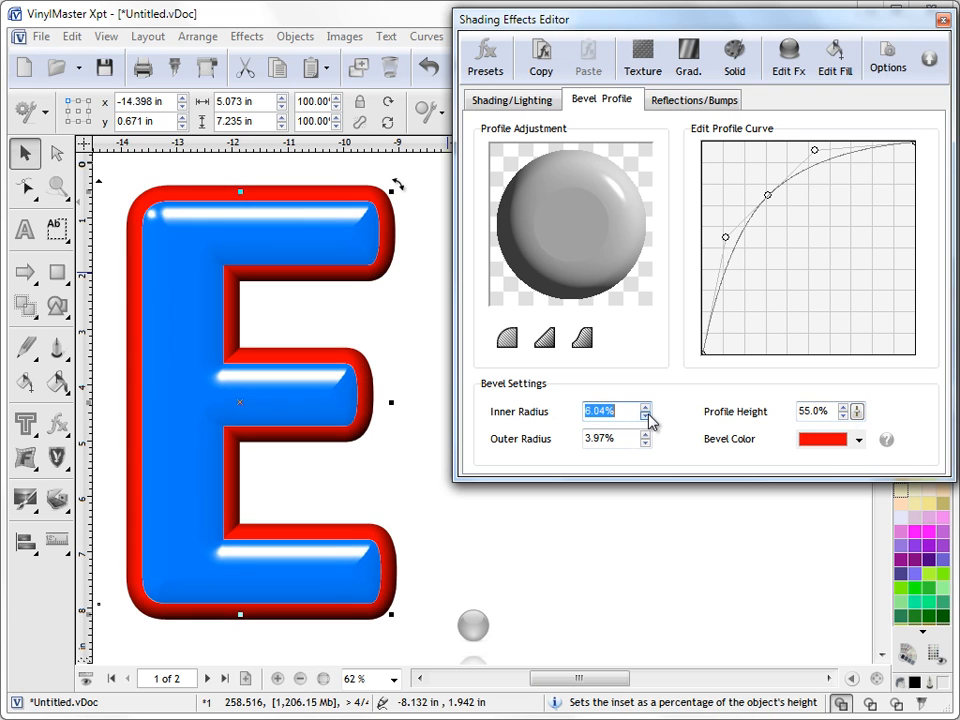
{"action": "left_click", "coordinate": [646, 410]}
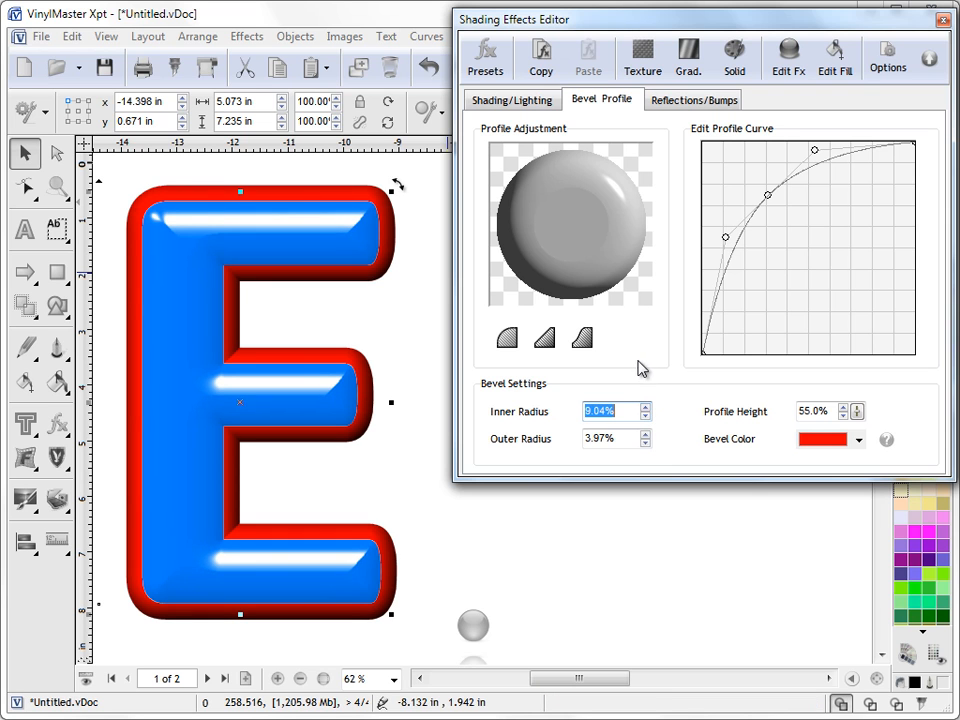
Step: Set the surface material's gloss value to 45.0% and its surface brightness to 50.0%
{"action": "left_click", "coordinate": [541, 102]}
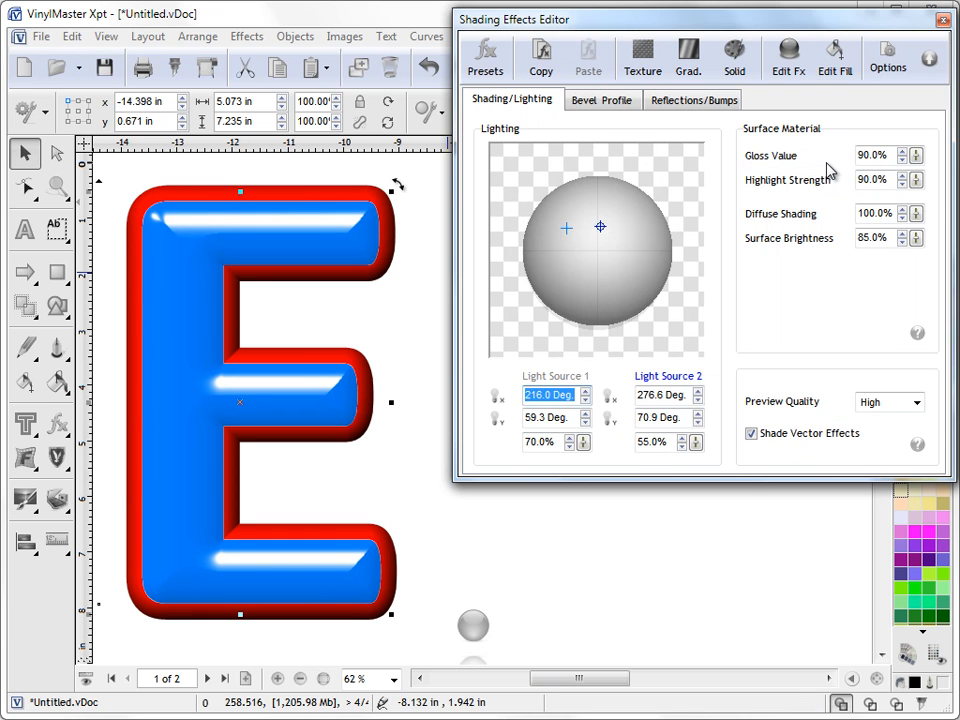
{"action": "left_click_drag", "start_coordinate": [920, 160], "coordinate": [942, 237]}
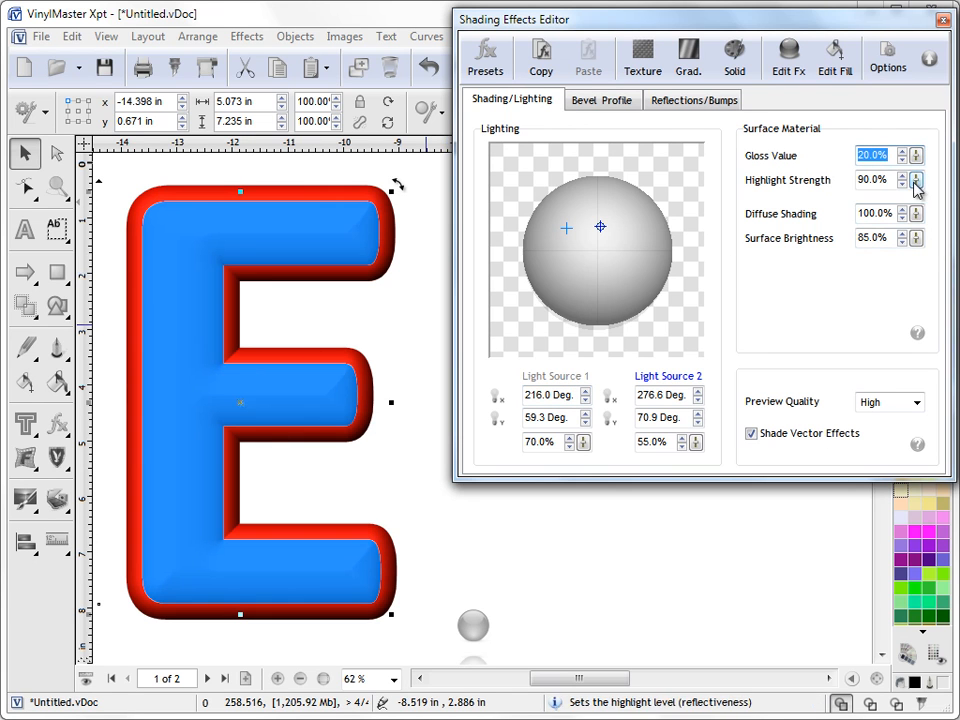
{"action": "left_click", "coordinate": [902, 151]}
{"action": "left_click", "coordinate": [902, 151]}
{"action": "left_click", "coordinate": [902, 151]}
{"action": "left_click", "coordinate": [902, 151]}
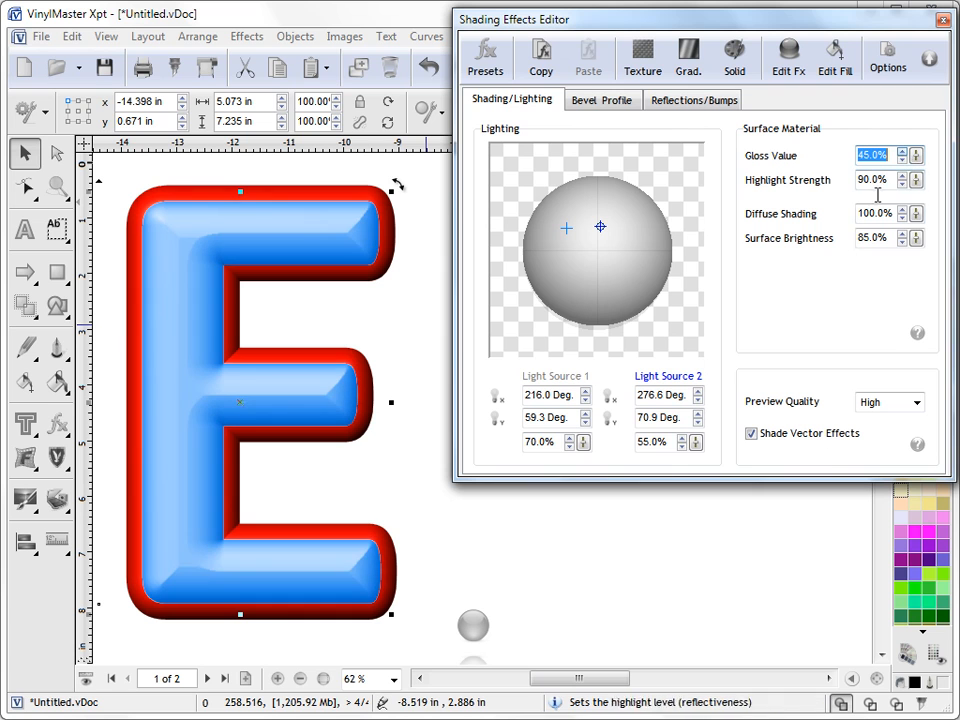
{"action": "left_click_drag", "start_coordinate": [914, 240], "coordinate": [922, 283]}
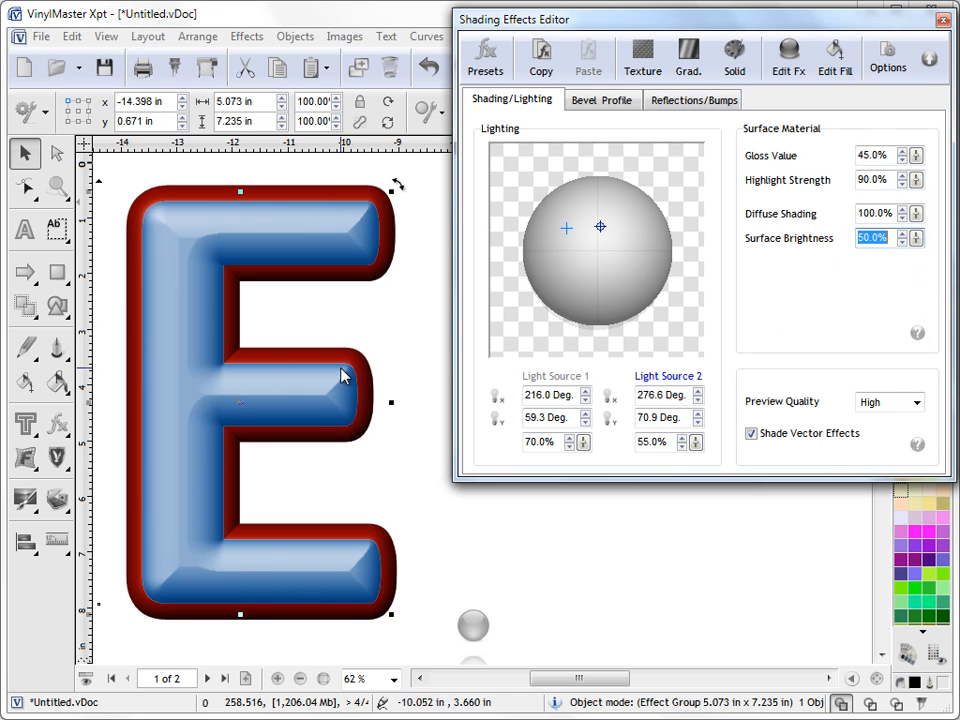
{"action": "left_click", "coordinate": [601, 103]}
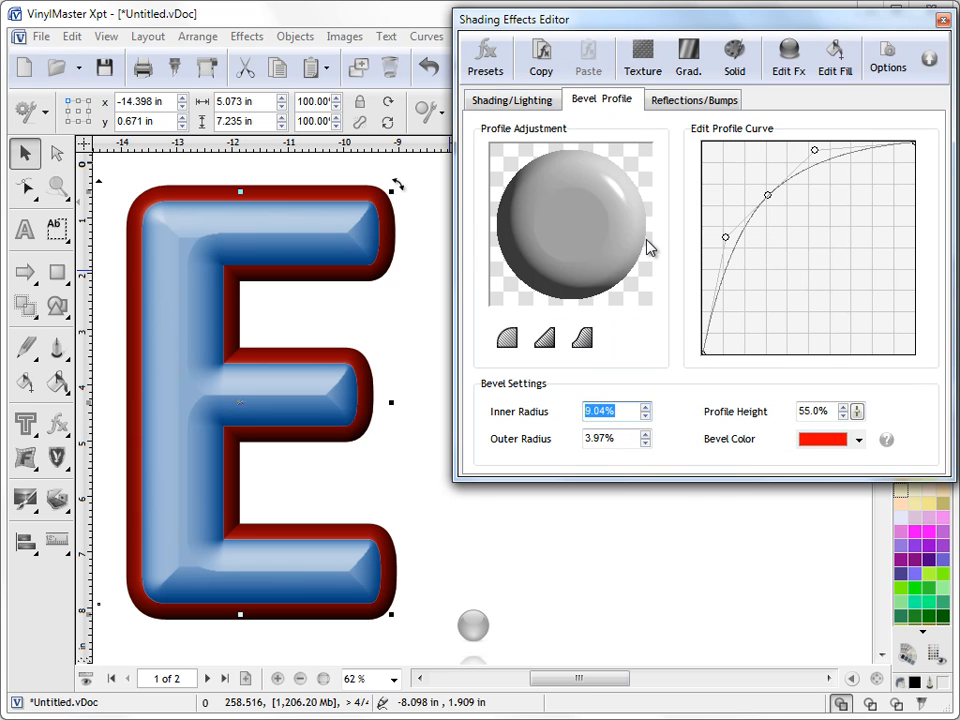
{"action": "left_click", "coordinate": [536, 101]}
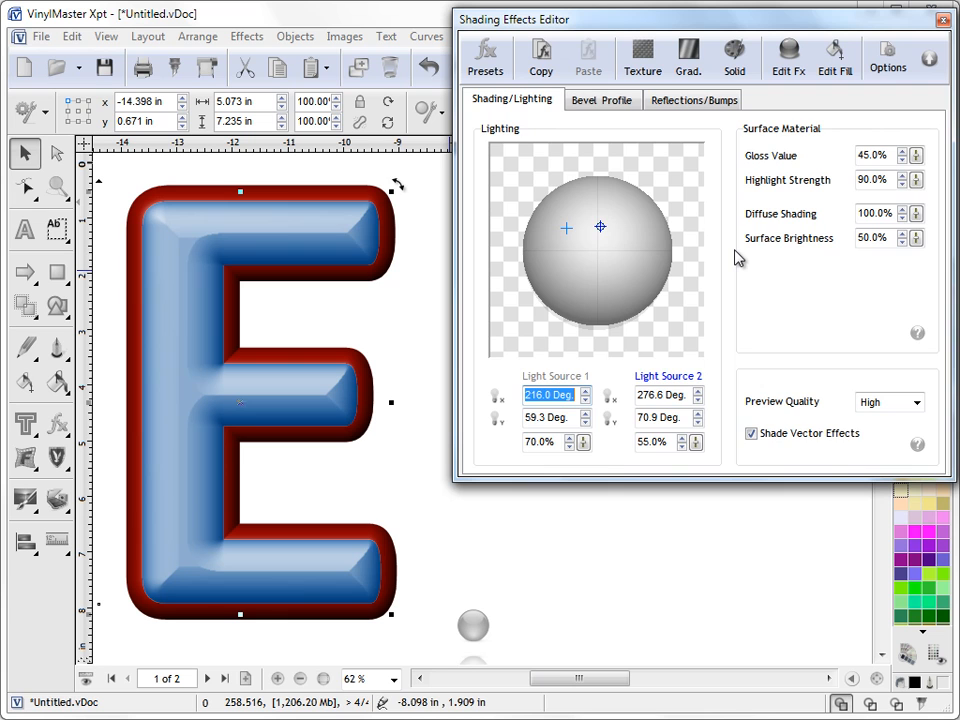
{"action": "left_click", "coordinate": [612, 101]}
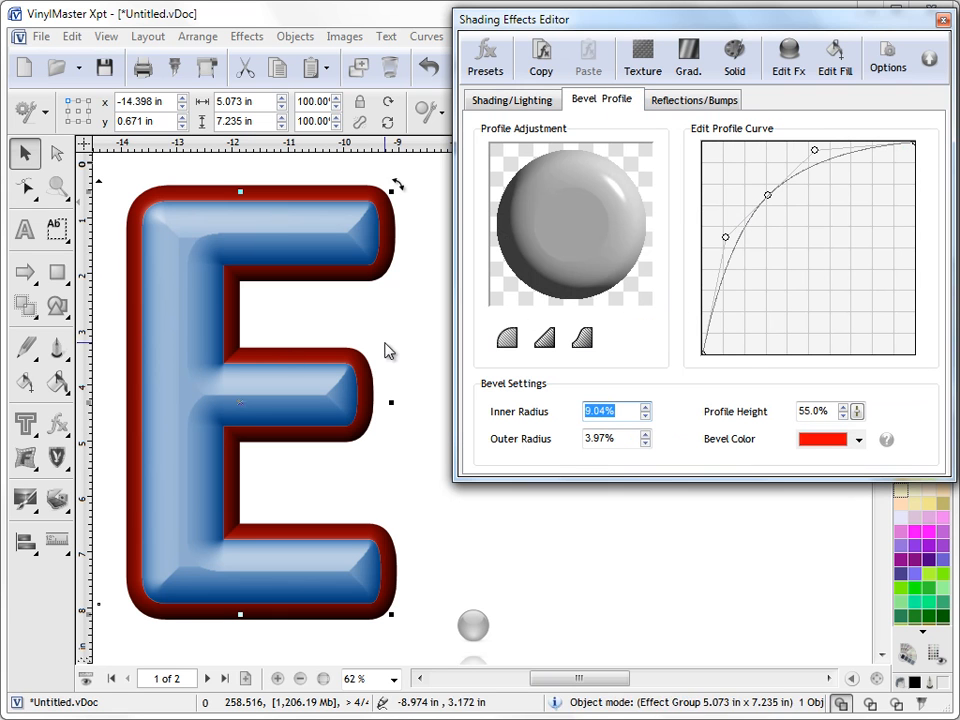
Step: Replace the letter E's effect with a preset from the Edge category of the effects library
{"action": "left_click", "coordinate": [58, 425]}
{"action": "left_click", "coordinate": [102, 450]}
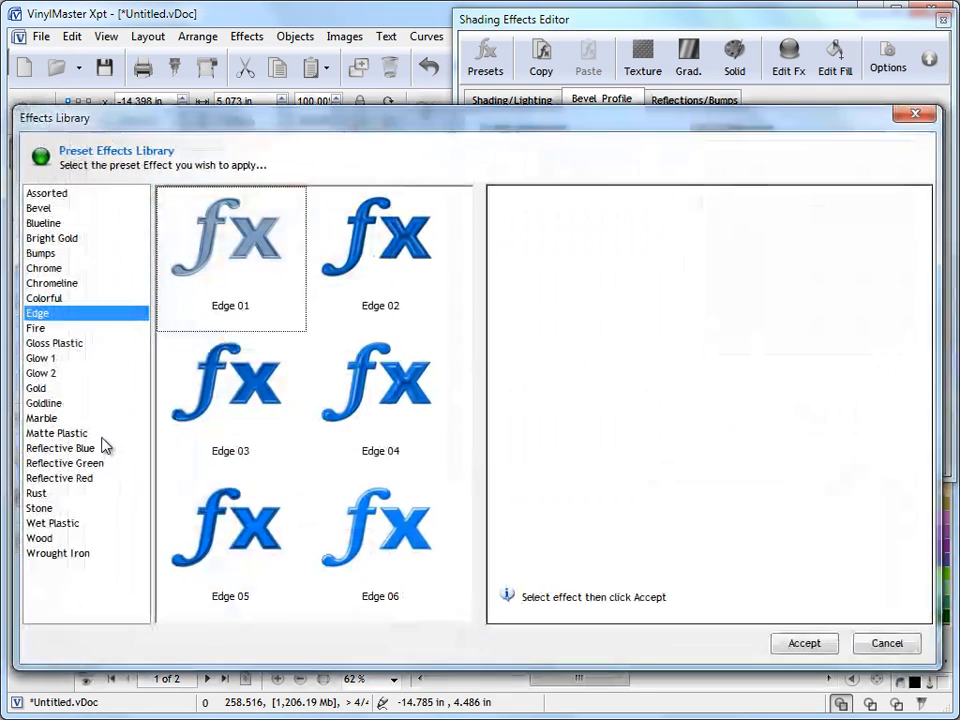
{"action": "left_click", "coordinate": [790, 646]}
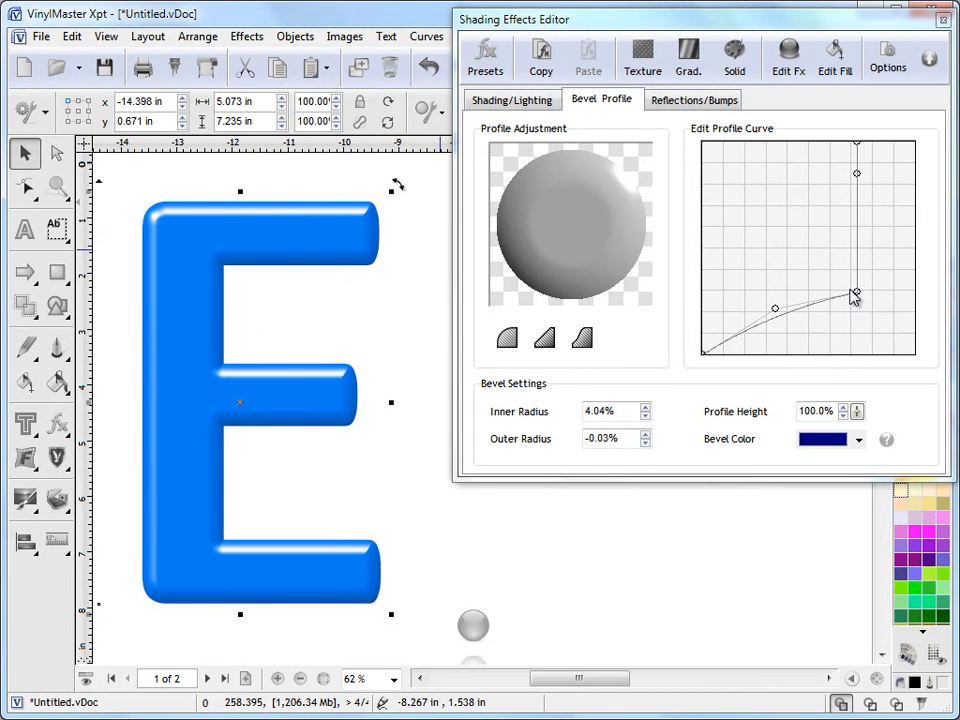
Step: Reshape the profile curve by raising the lower handle into an arch and moving the end point to the grid's upper corner
{"action": "left_click_drag", "start_coordinate": [775, 308], "coordinate": [769, 208]}
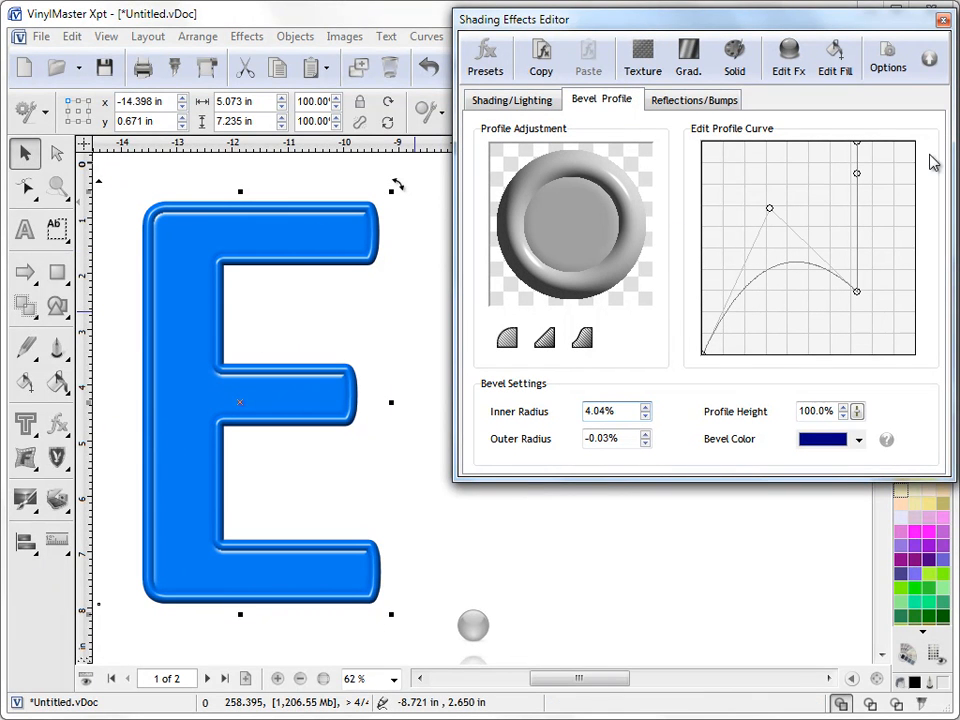
{"action": "left_click_drag", "start_coordinate": [860, 177], "coordinate": [889, 216]}
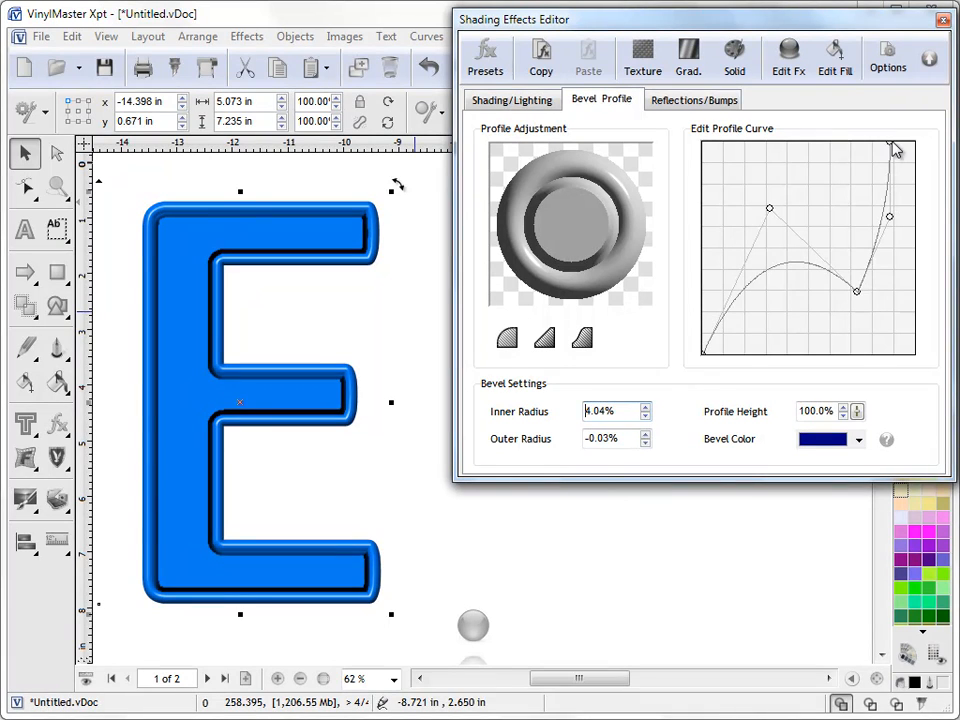
{"action": "left_click_drag", "start_coordinate": [885, 145], "coordinate": [912, 144]}
{"action": "left_click_drag", "start_coordinate": [888, 218], "coordinate": [857, 204]}
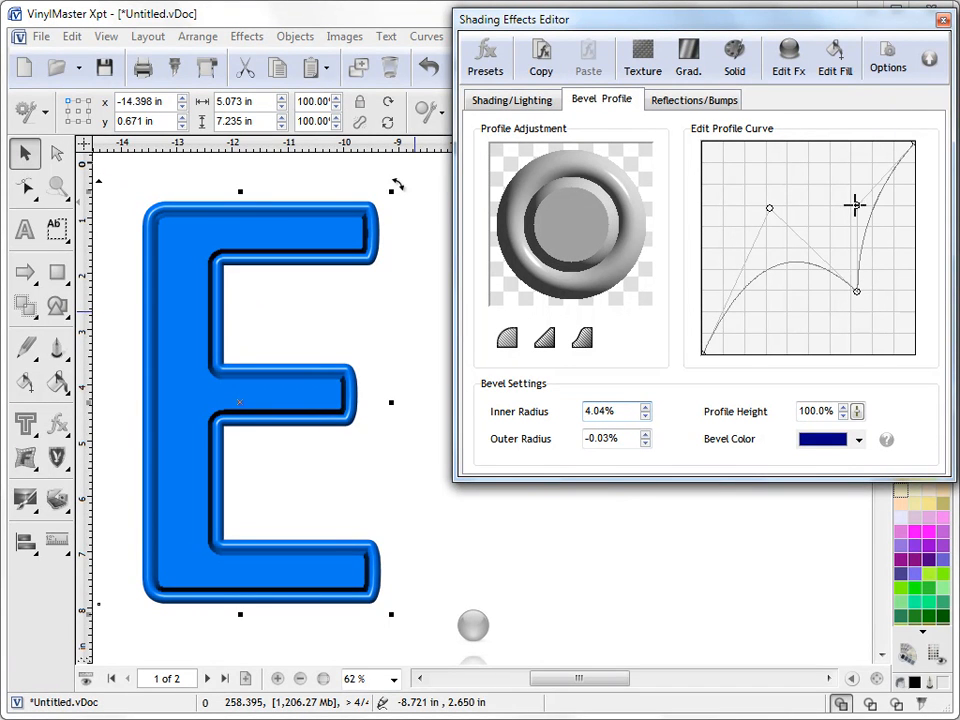
Step: Try the standard S-curve profile on the bevel, and return to the standard rounded profile
{"action": "left_click", "coordinate": [510, 342]}
{"action": "left_click", "coordinate": [578, 344]}
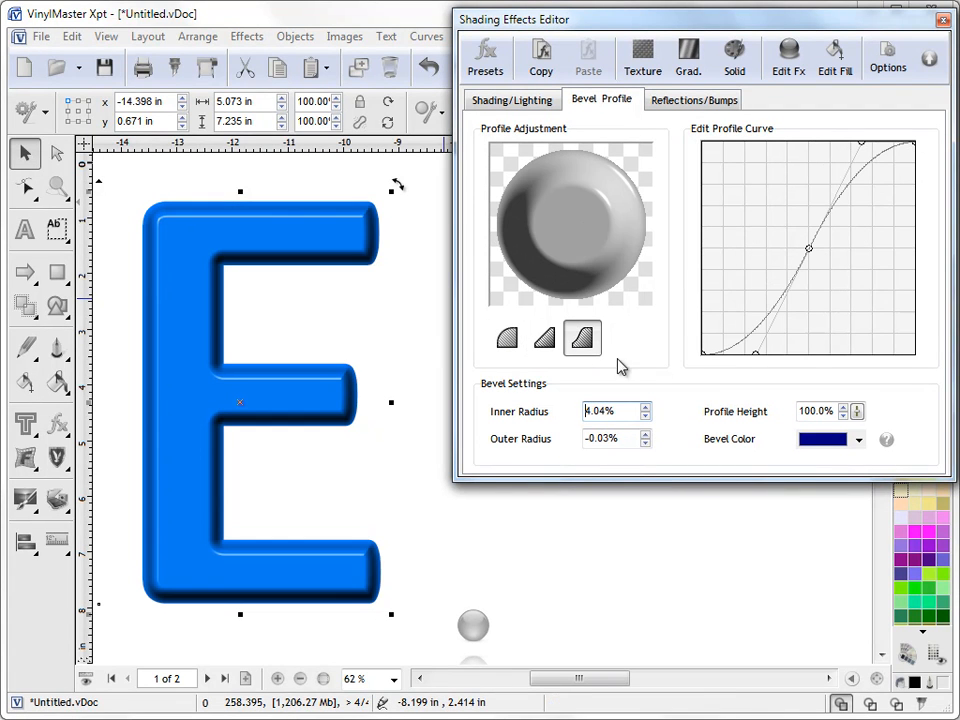
{"action": "left_click", "coordinate": [519, 348]}
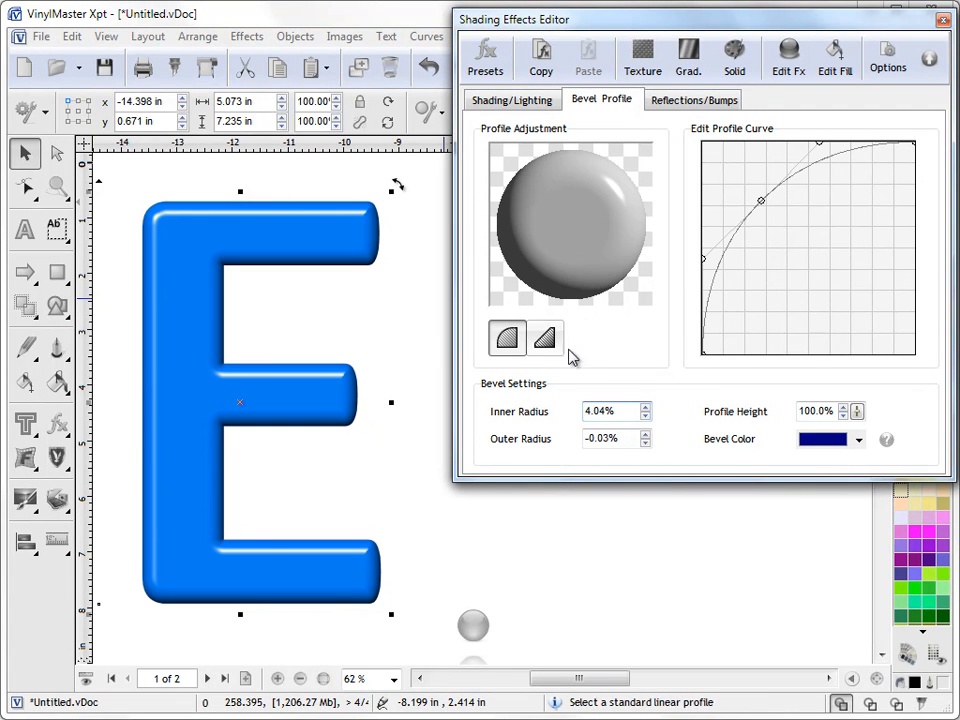
Step: Set the rounded bevel's inner radius to 7.04% and its profile height to 25.0%
{"action": "left_click", "coordinate": [645, 409]}
{"action": "left_click", "coordinate": [645, 409]}
{"action": "left_click", "coordinate": [645, 409]}
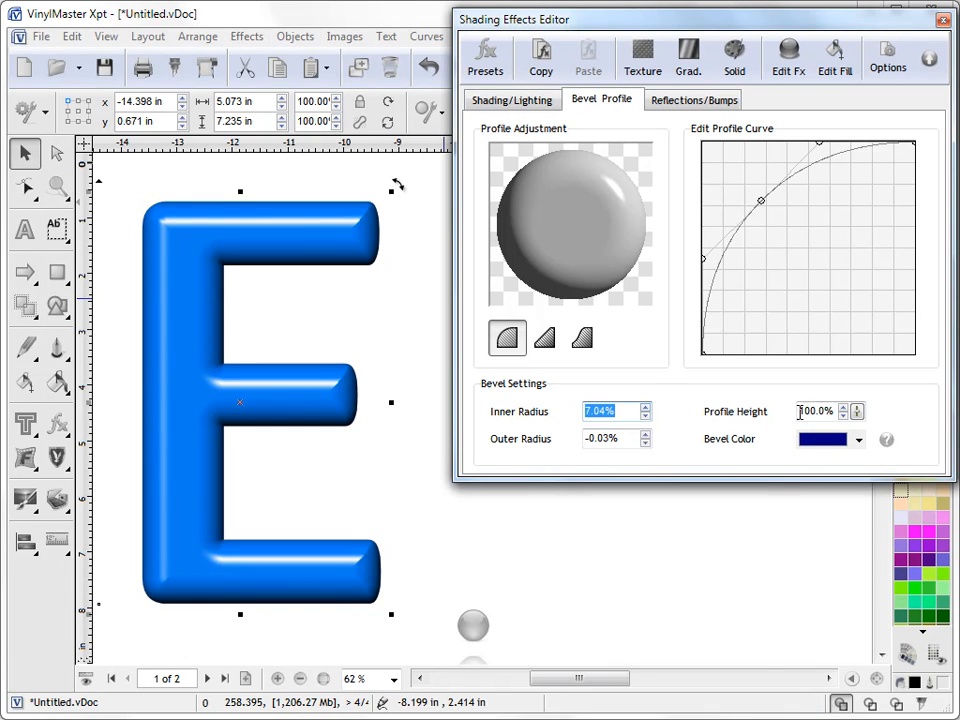
{"action": "left_click_drag", "start_coordinate": [857, 412], "coordinate": [870, 456]}
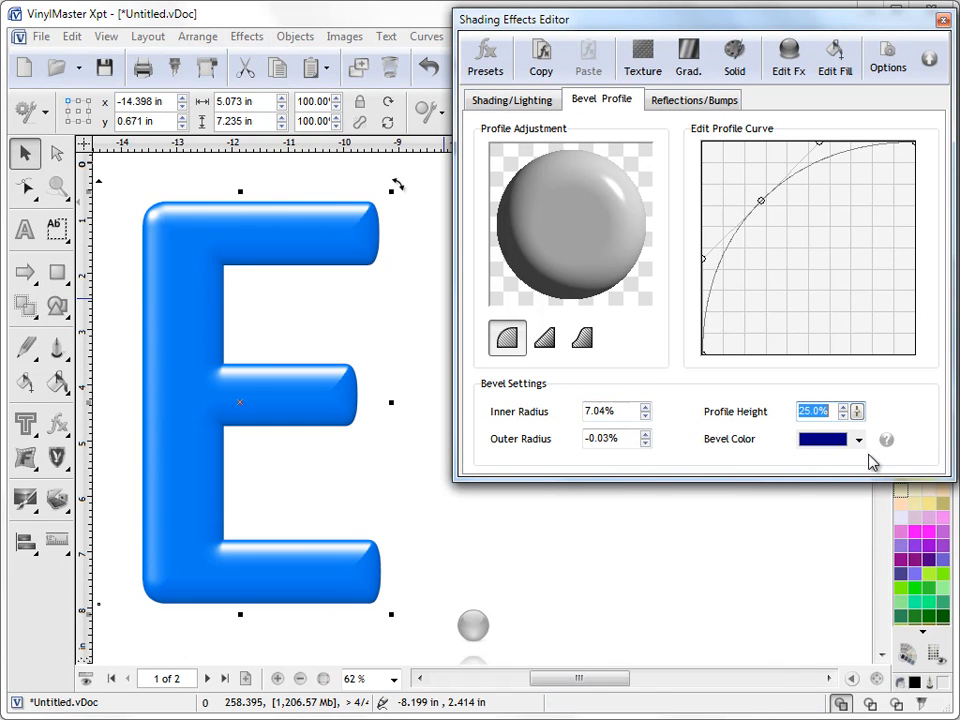
Step: Apply the Edge 03 preset effect from the effects library to the letter E
{"action": "left_click", "coordinate": [58, 428]}
{"action": "left_click", "coordinate": [146, 459]}
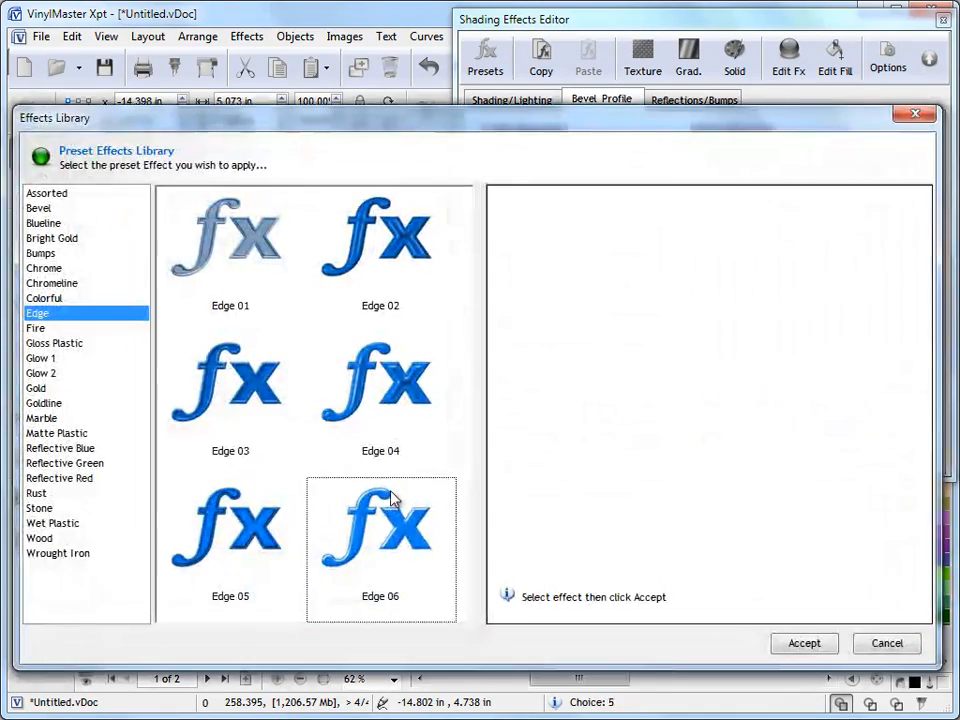
{"action": "left_click", "coordinate": [279, 403]}
{"action": "left_click", "coordinate": [805, 643]}
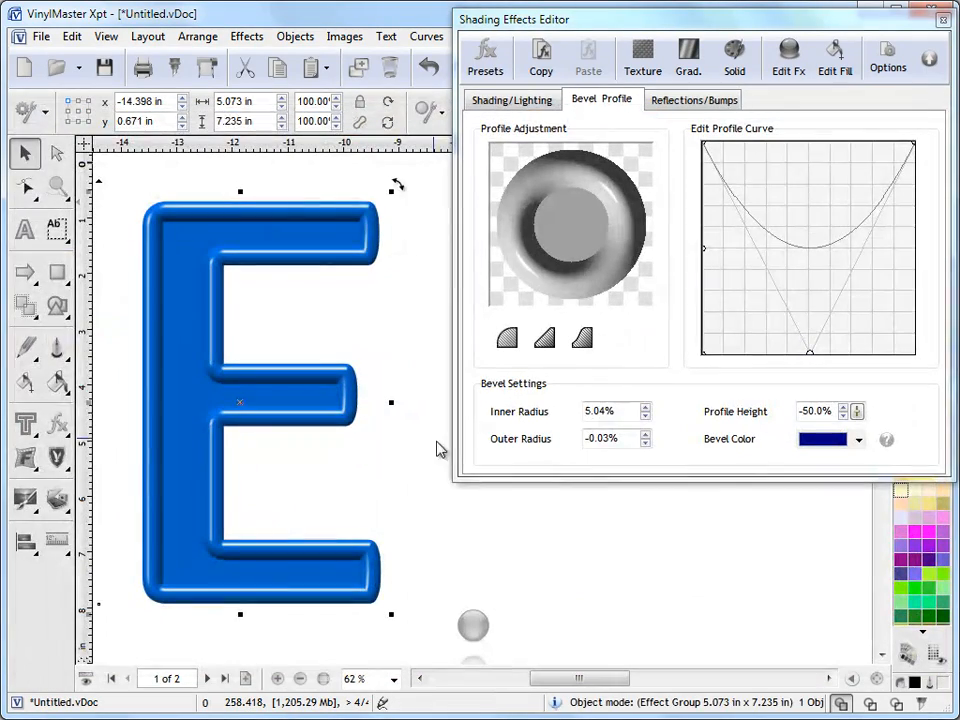
Step: Move the effects editor clear of the colour palette, fill the letter E with red, and shift the editor off the letter
{"action": "left_click_drag", "start_coordinate": [686, 20], "coordinate": [575, 22]}
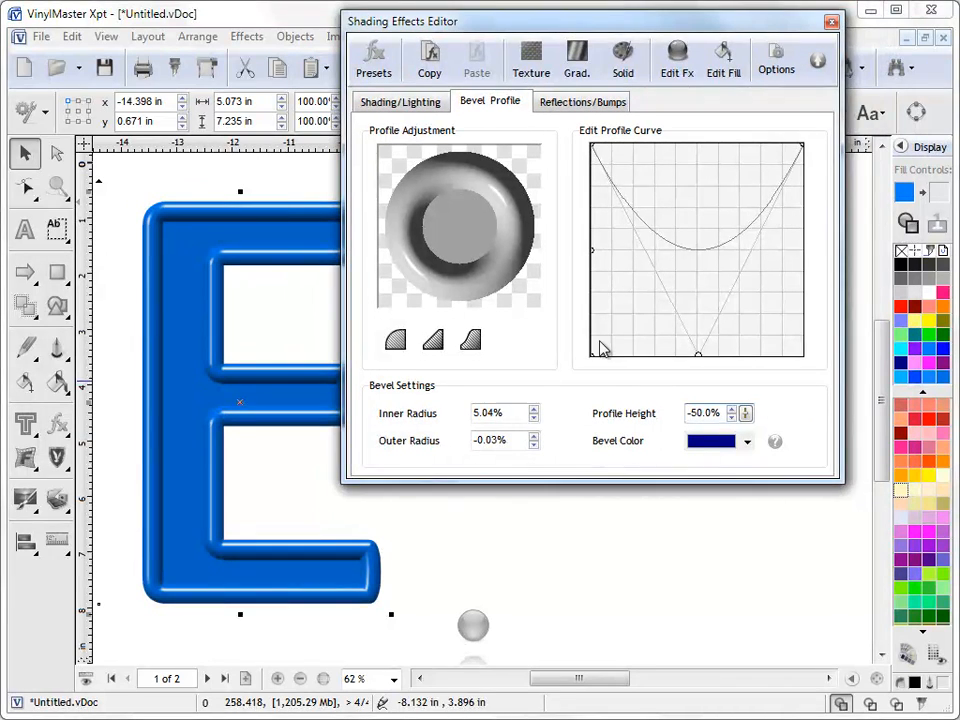
{"action": "left_click", "coordinate": [597, 559]}
{"action": "left_click", "coordinate": [250, 415]}
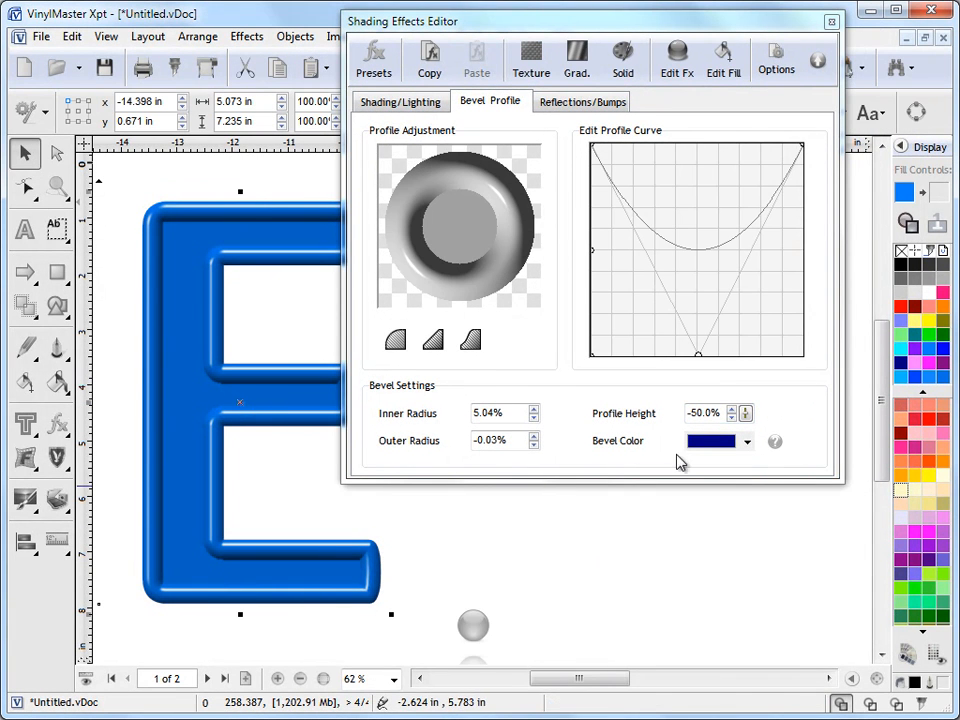
{"action": "left_click", "coordinate": [899, 305]}
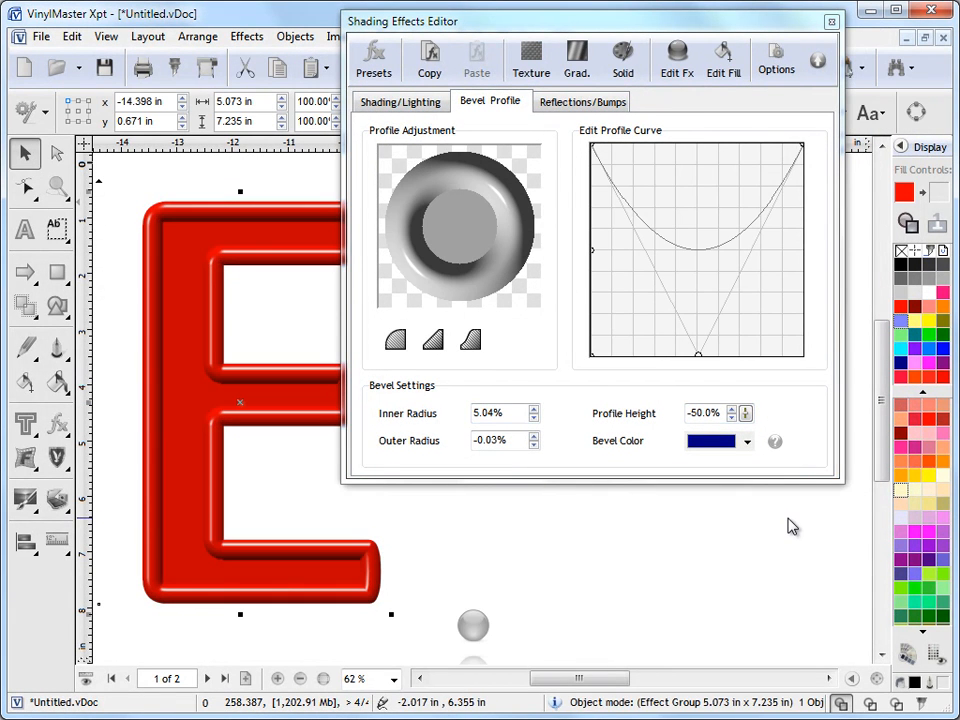
{"action": "left_click_drag", "start_coordinate": [710, 28], "coordinate": [759, 35]}
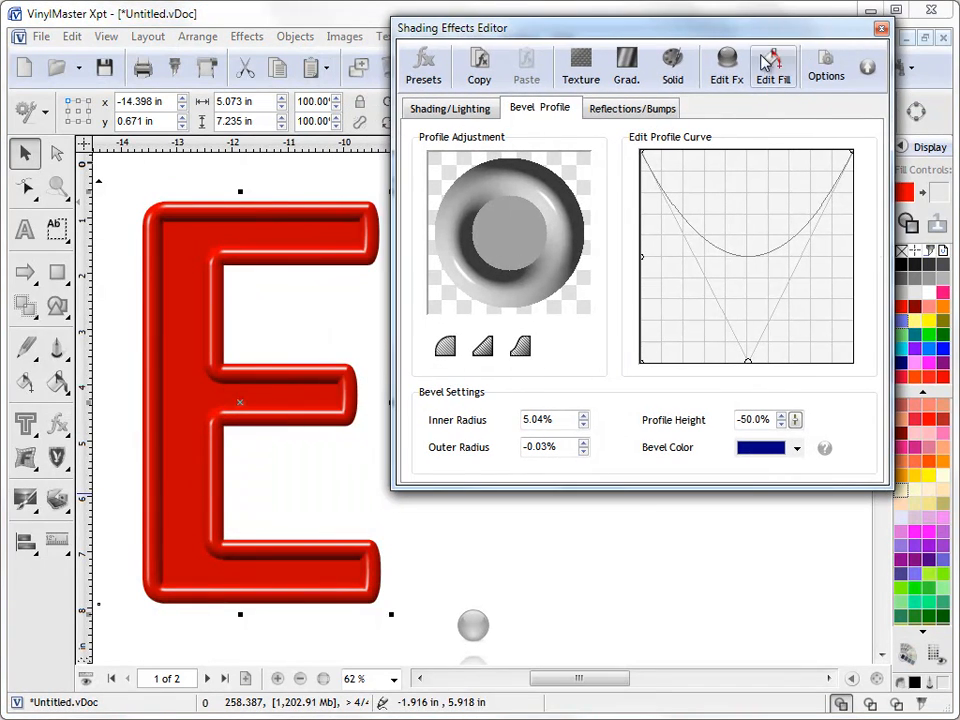
Step: Try a yellow fill on the letter E, and replace it with the rainbow gradient from the Bright gradient library
{"action": "left_click", "coordinate": [927, 323]}
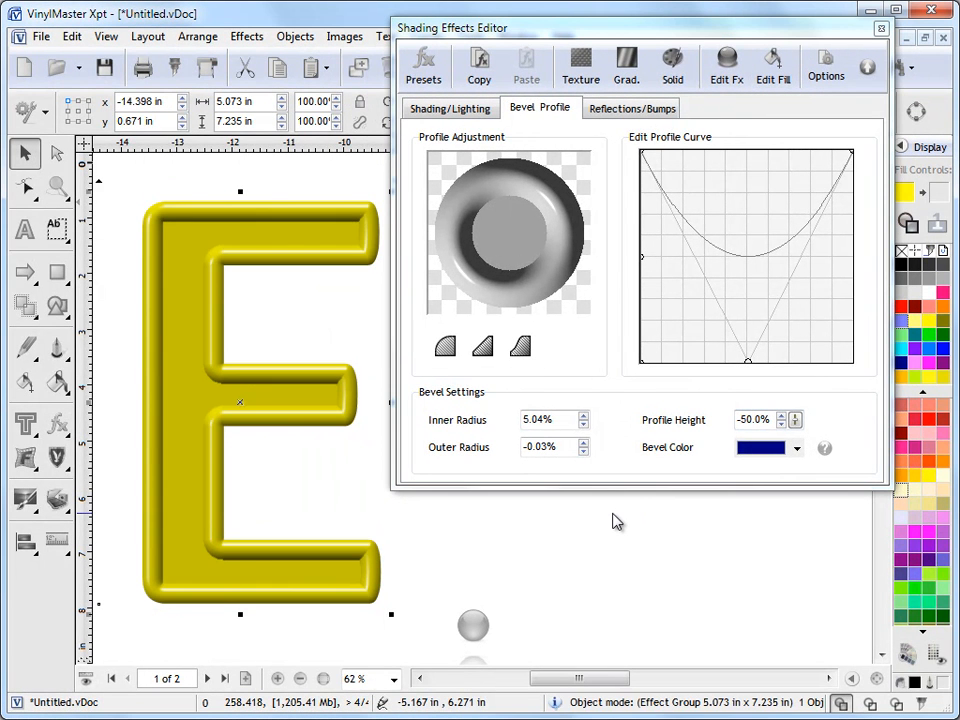
{"action": "left_click", "coordinate": [626, 62]}
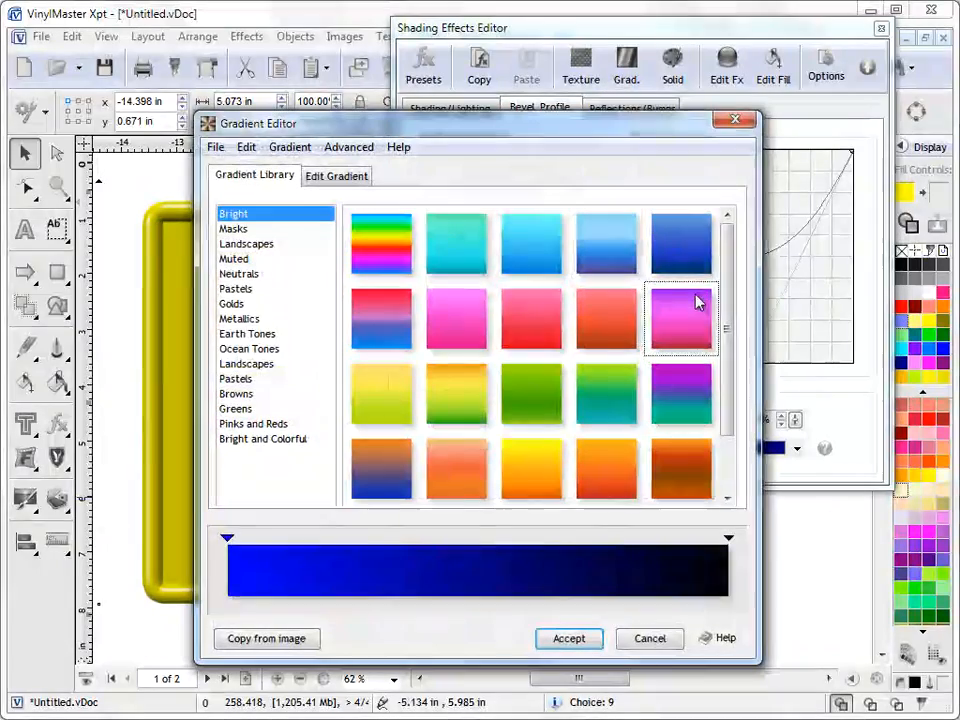
{"action": "left_click", "coordinate": [381, 243]}
{"action": "left_click", "coordinate": [556, 641]}
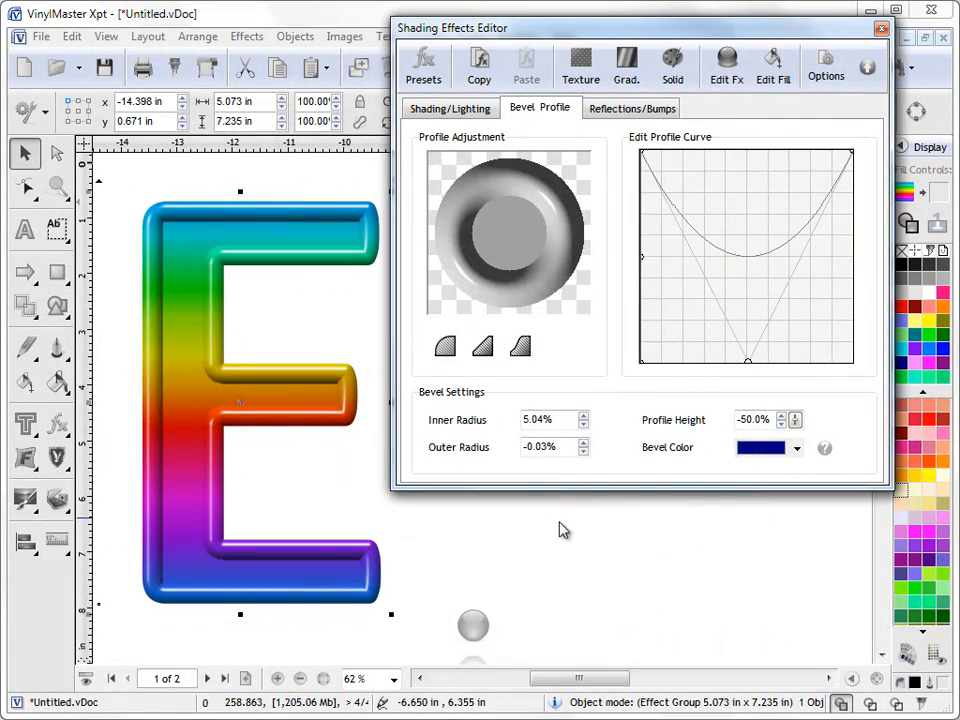
Step: Set the letter's surface brightness to 95.0%, gloss value to 90.0% and highlight strength to 160.0%
{"action": "left_click", "coordinate": [460, 108]}
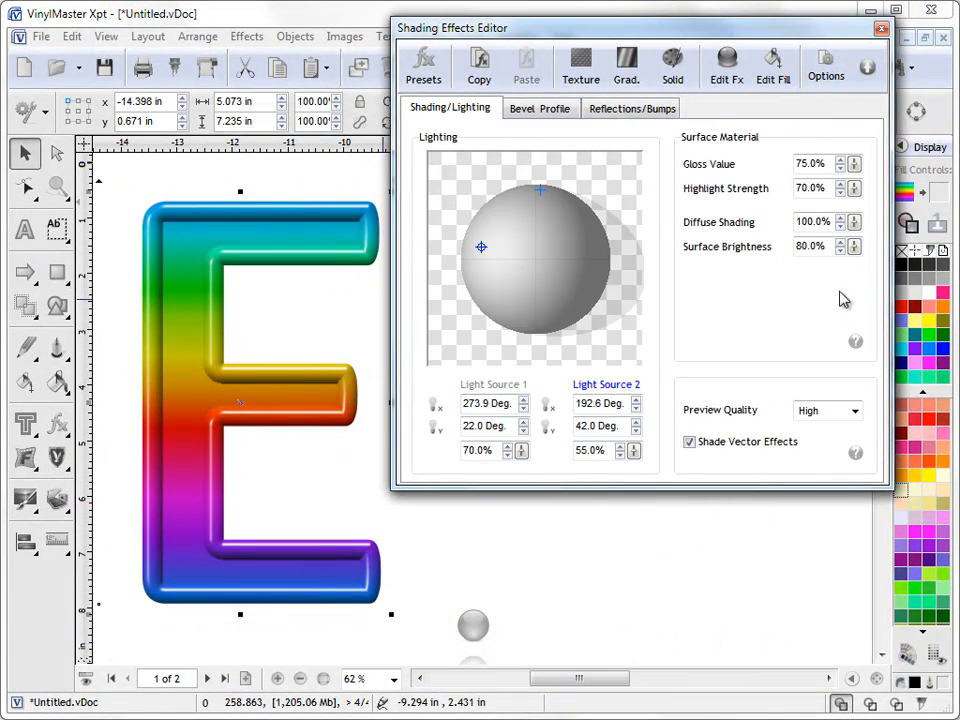
{"action": "left_click", "coordinate": [856, 246]}
{"action": "left_click_drag", "start_coordinate": [857, 247], "coordinate": [849, 221]}
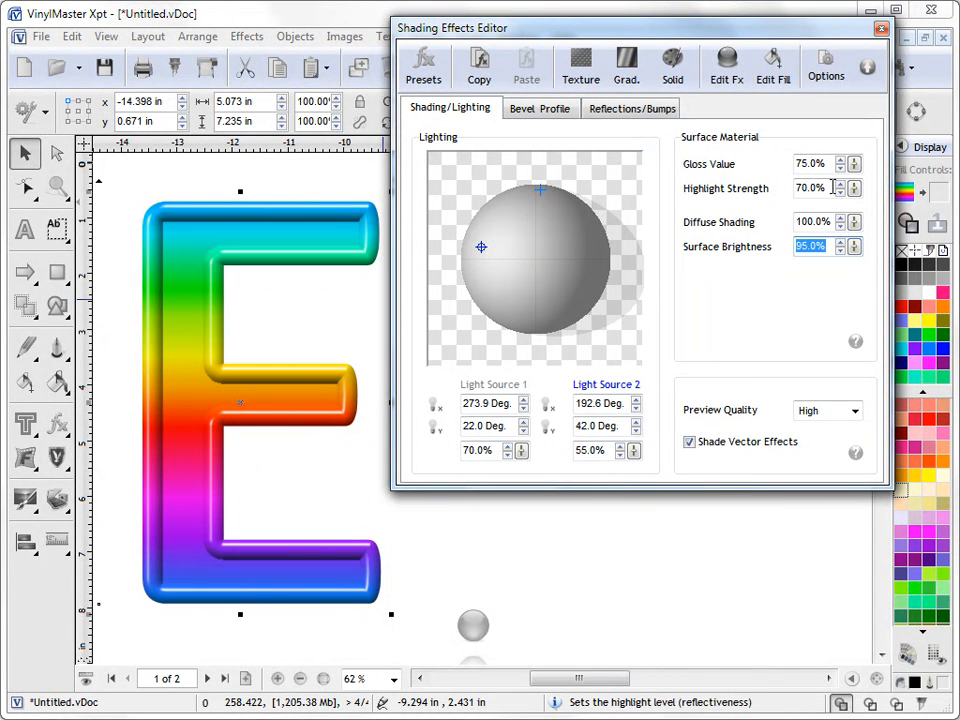
{"action": "left_click_drag", "start_coordinate": [855, 172], "coordinate": [884, 148]}
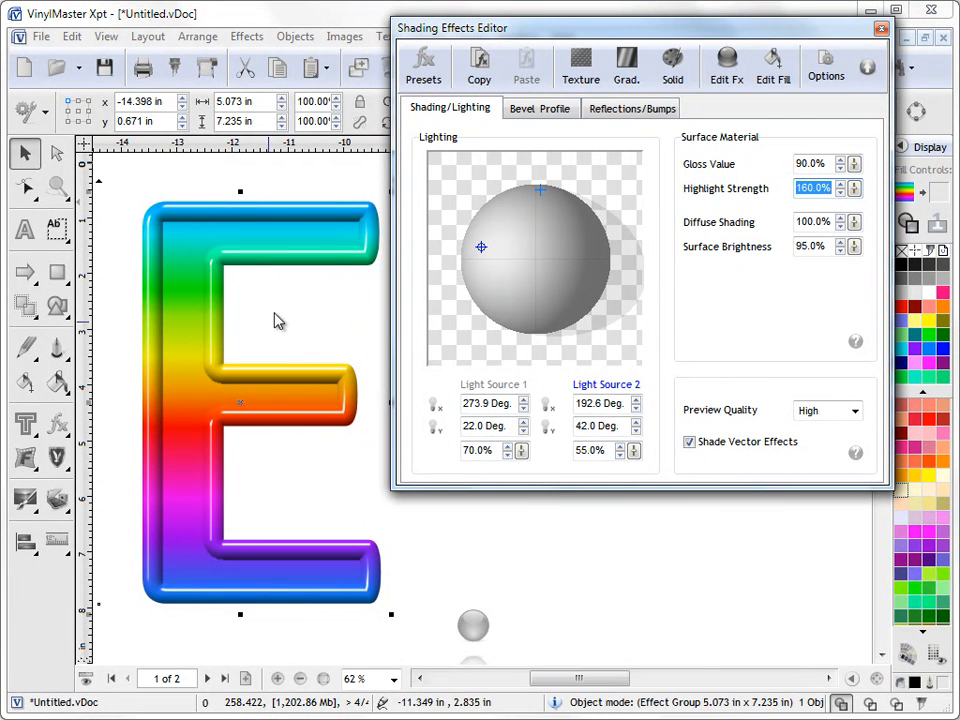
Step: Apply the standard rounded profile to the bevel and set its profile height to 80.0%
{"action": "left_click", "coordinate": [543, 110]}
{"action": "left_click", "coordinate": [445, 346]}
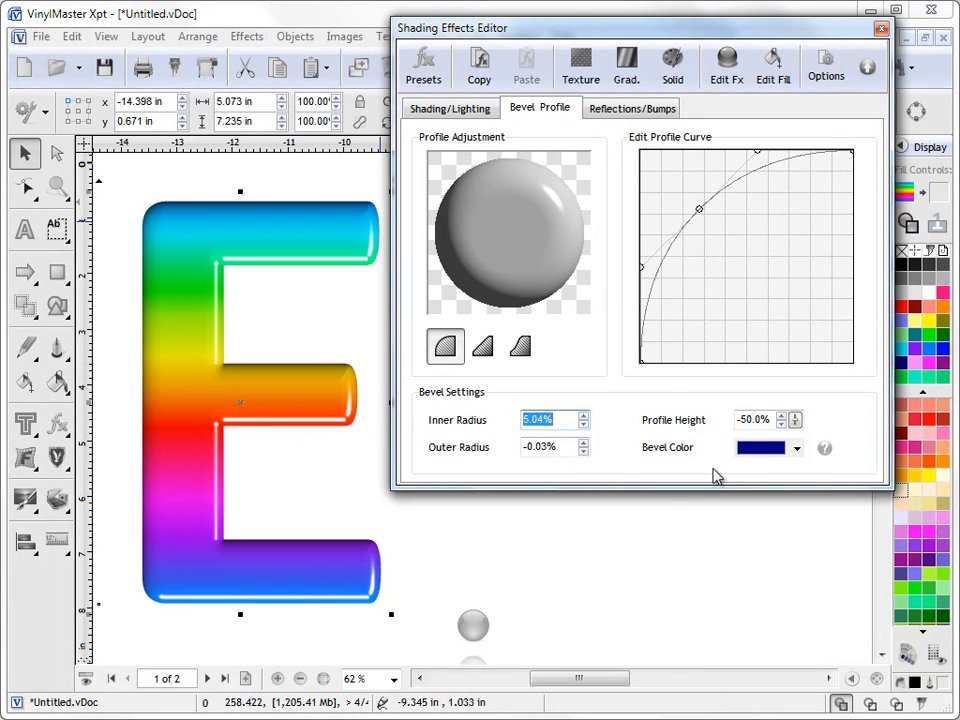
{"action": "left_click_drag", "start_coordinate": [795, 420], "coordinate": [818, 358]}
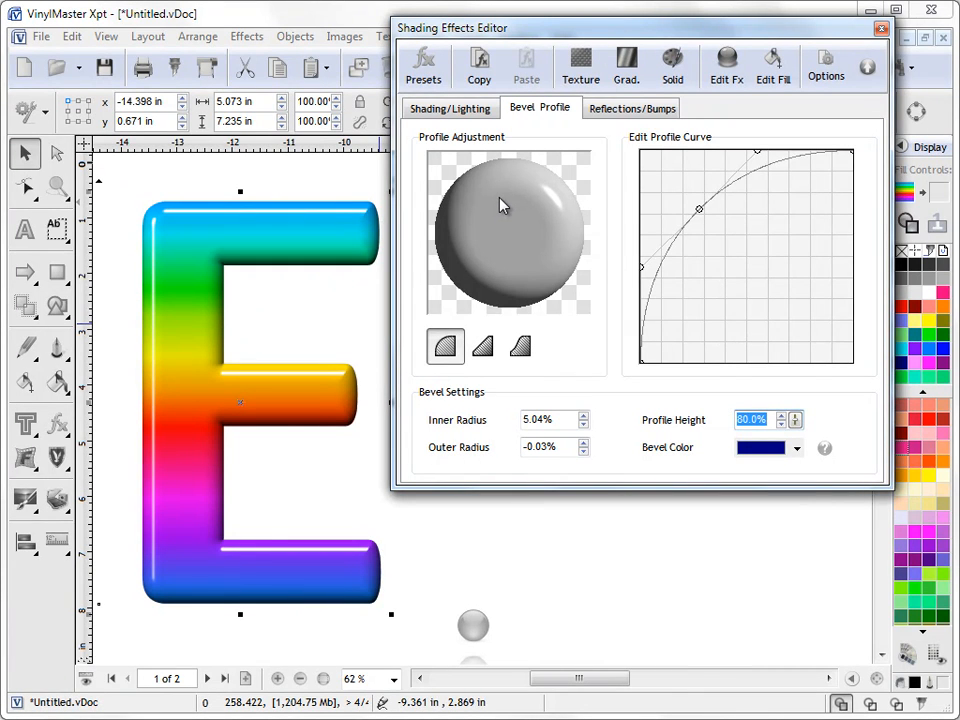
Step: Reshape the bevel profile curve by moving its middle node inward and pulling its upper handle down into a stepped shape
{"action": "left_click_drag", "start_coordinate": [700, 209], "coordinate": [737, 241]}
{"action": "left_click_drag", "start_coordinate": [757, 152], "coordinate": [817, 235]}
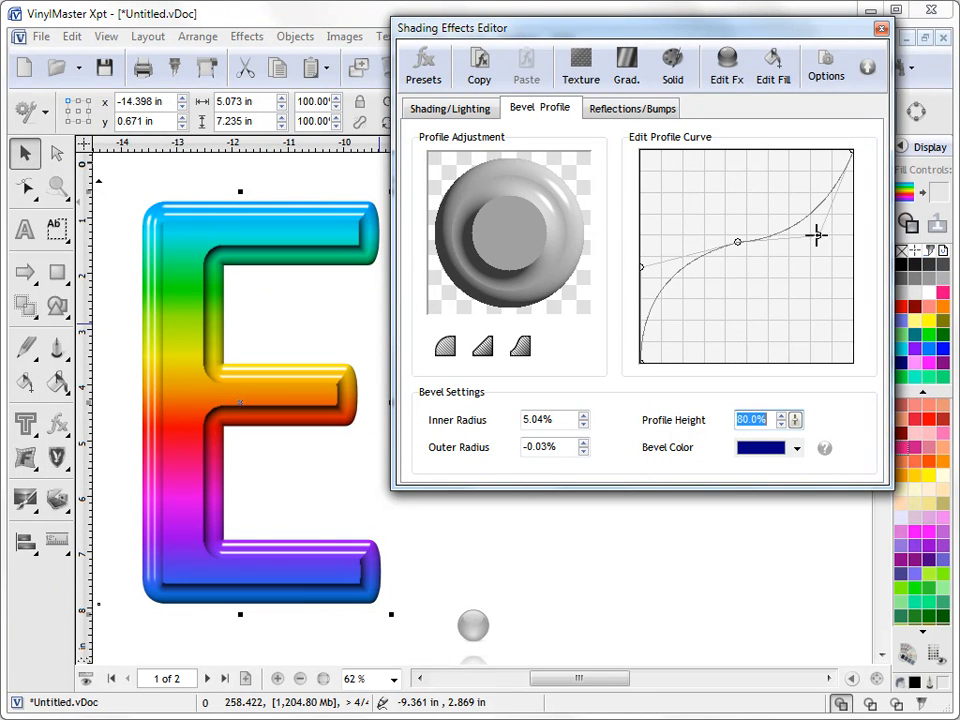
{"action": "mouse_move", "coordinate": [735, 241]}
{"action": "left_mouse_down"}
{"action": "mouse_move", "coordinate": [714, 219]}
{"action": "mouse_move", "coordinate": [737, 213]}
{"action": "left_mouse_up"}
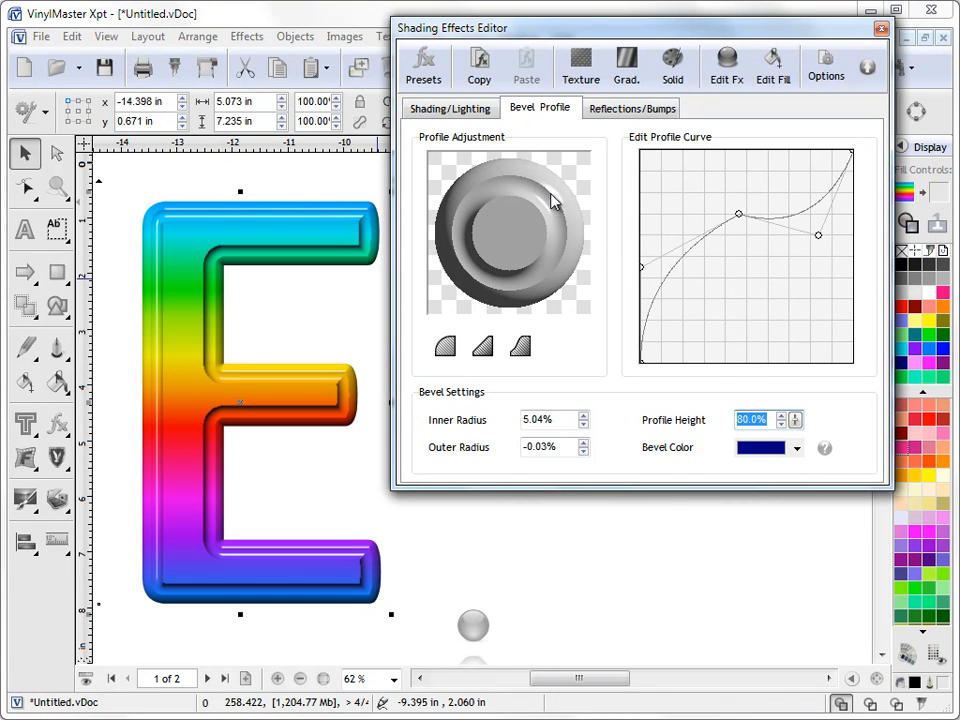
Step: Set the bevel's outer radius to 0, try negative values down to at least -5.00%, and return it to 0.00%
{"action": "left_click", "coordinate": [577, 420]}
{"action": "left_click_drag", "start_coordinate": [575, 447], "coordinate": [505, 447]}
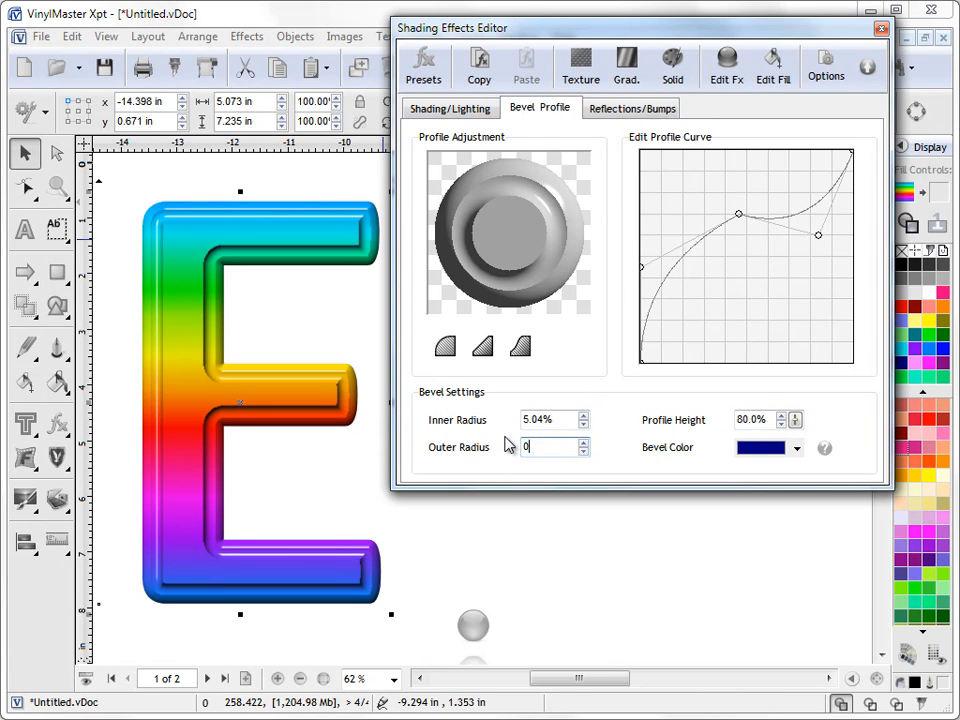
{"action": "left_click", "coordinate": [583, 452]}
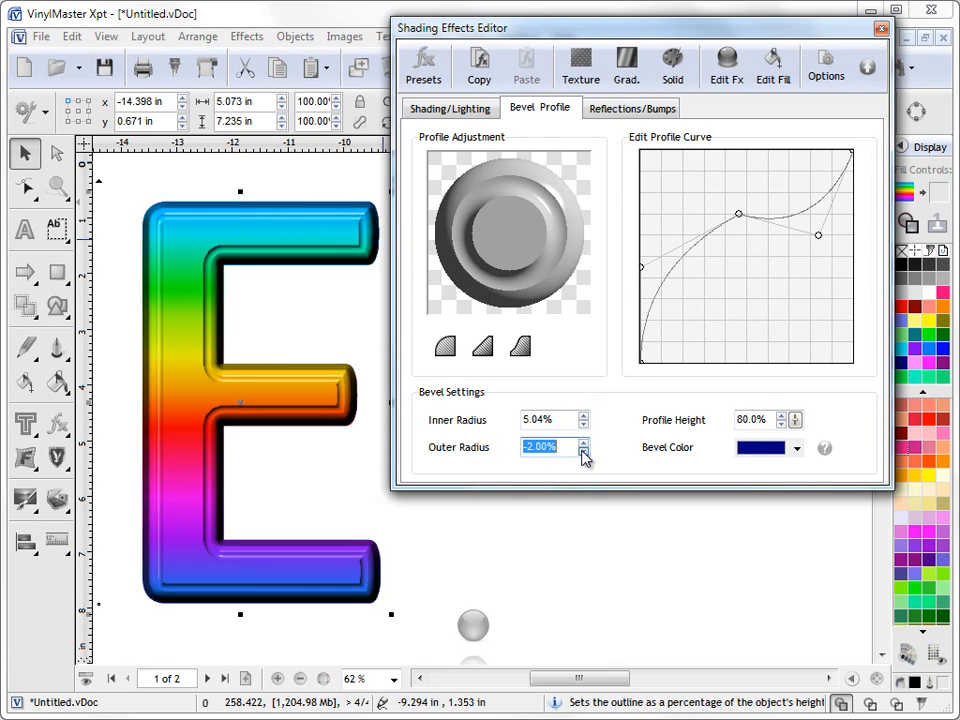
{"action": "left_click", "coordinate": [583, 453]}
{"action": "left_click", "coordinate": [583, 453]}
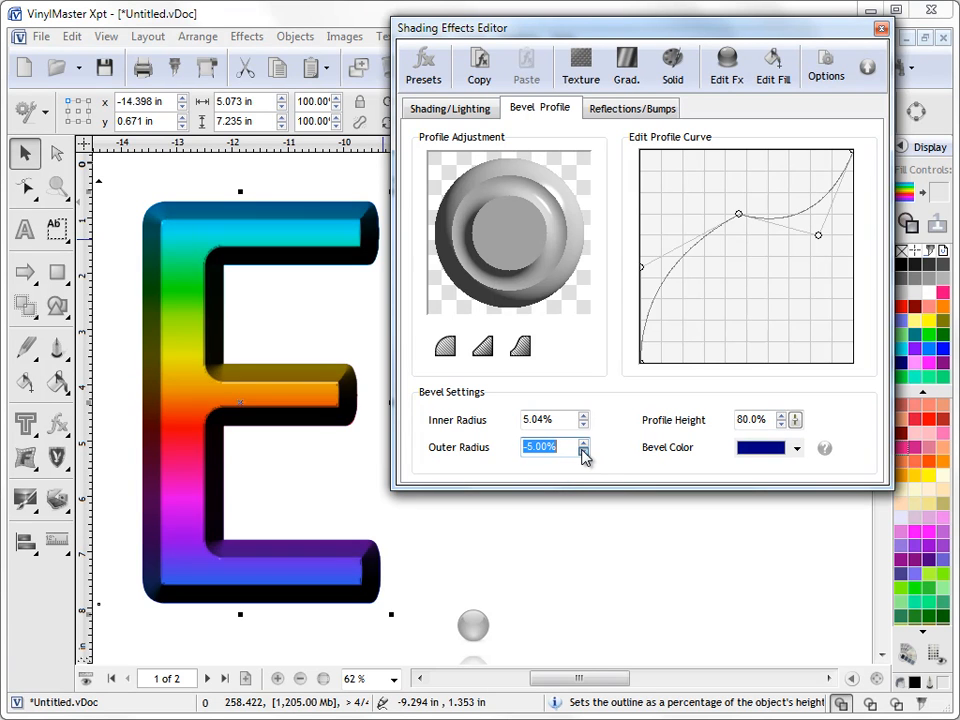
{"action": "left_click", "coordinate": [583, 453]}
{"action": "left_click", "coordinate": [583, 442]}
{"action": "left_click", "coordinate": [583, 444]}
{"action": "left_click", "coordinate": [583, 444]}
{"action": "left_click", "coordinate": [583, 444]}
{"action": "left_click", "coordinate": [583, 444]}
Step: Give the bevel a 70.0% profile height and a 7.54% inner radius, and reapply the standard rounded profile
{"action": "mouse_move", "coordinate": [795, 420]}
{"action": "left_mouse_down"}
{"action": "mouse_move", "coordinate": [805, 396]}
{"action": "mouse_move", "coordinate": [806, 431]}
{"action": "left_mouse_up"}
{"action": "left_click", "coordinate": [584, 416]}
{"action": "left_click", "coordinate": [584, 416]}
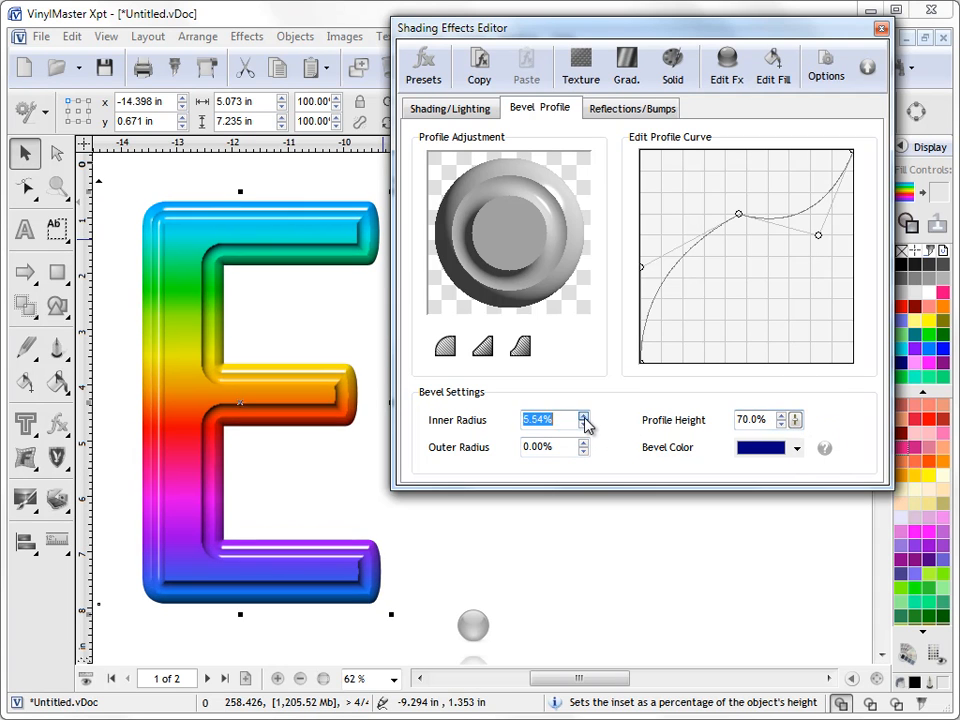
{"action": "left_click", "coordinate": [443, 345]}
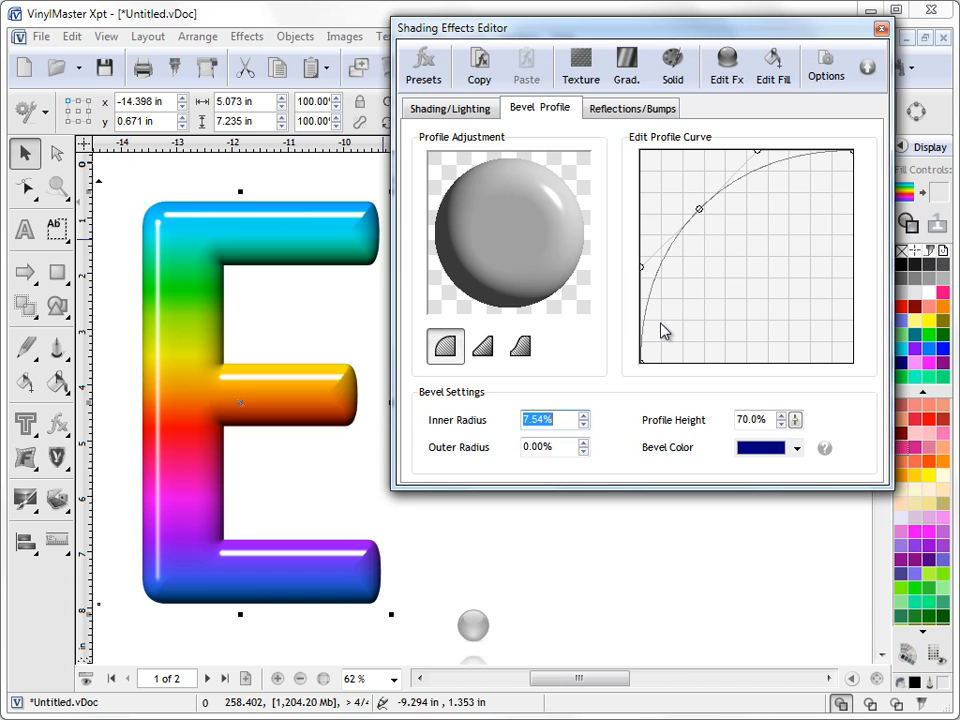
{"action": "left_click", "coordinate": [469, 119]}
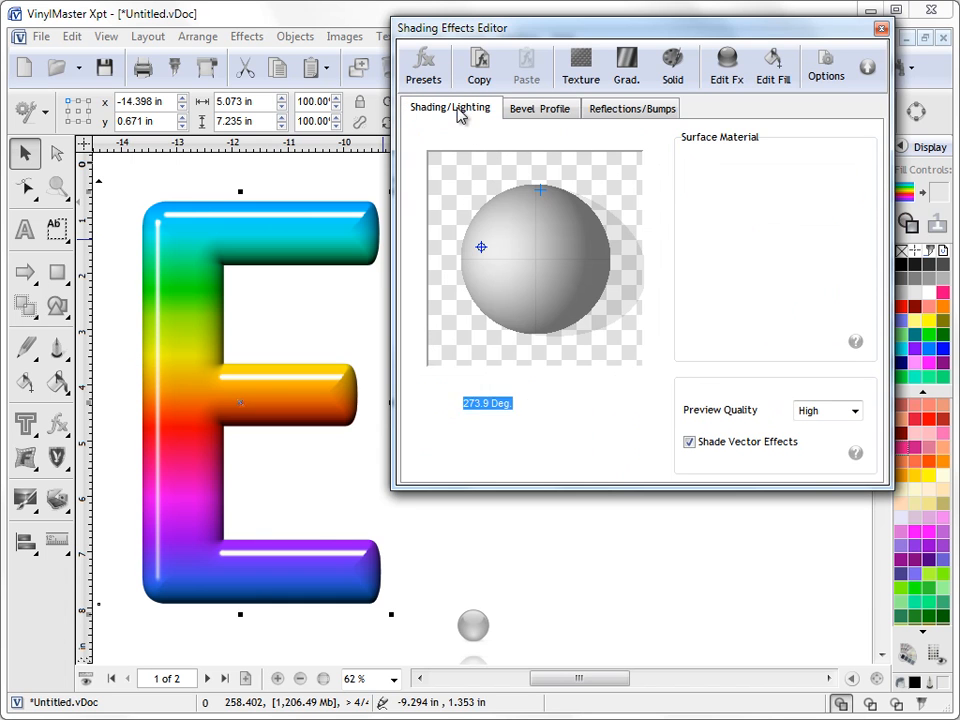
{"action": "left_click", "coordinate": [538, 112]}
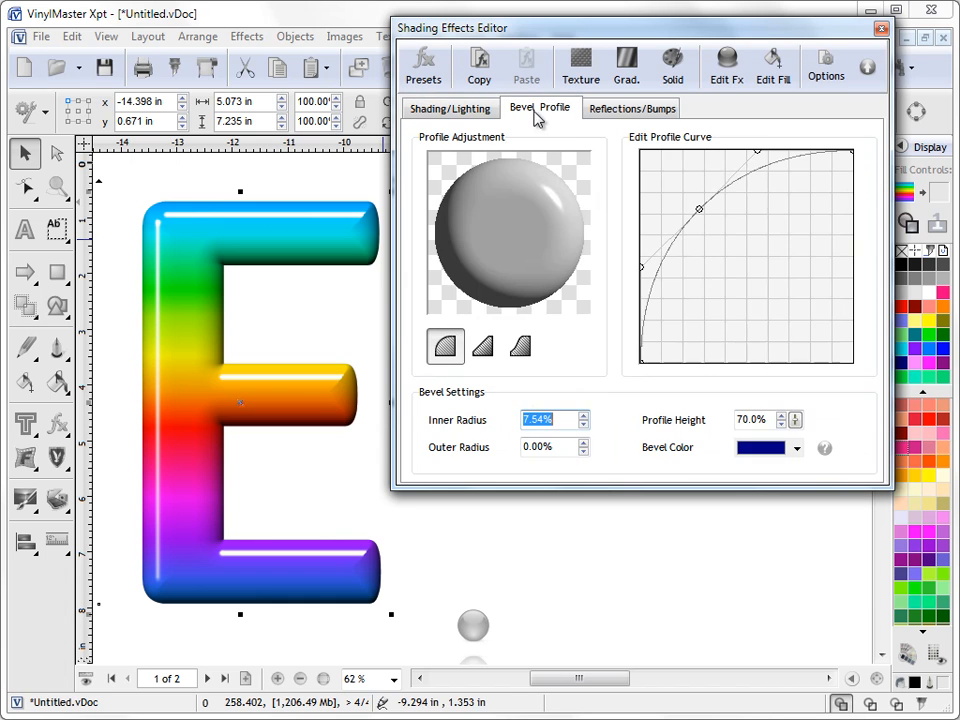
{"action": "left_click", "coordinate": [627, 112]}
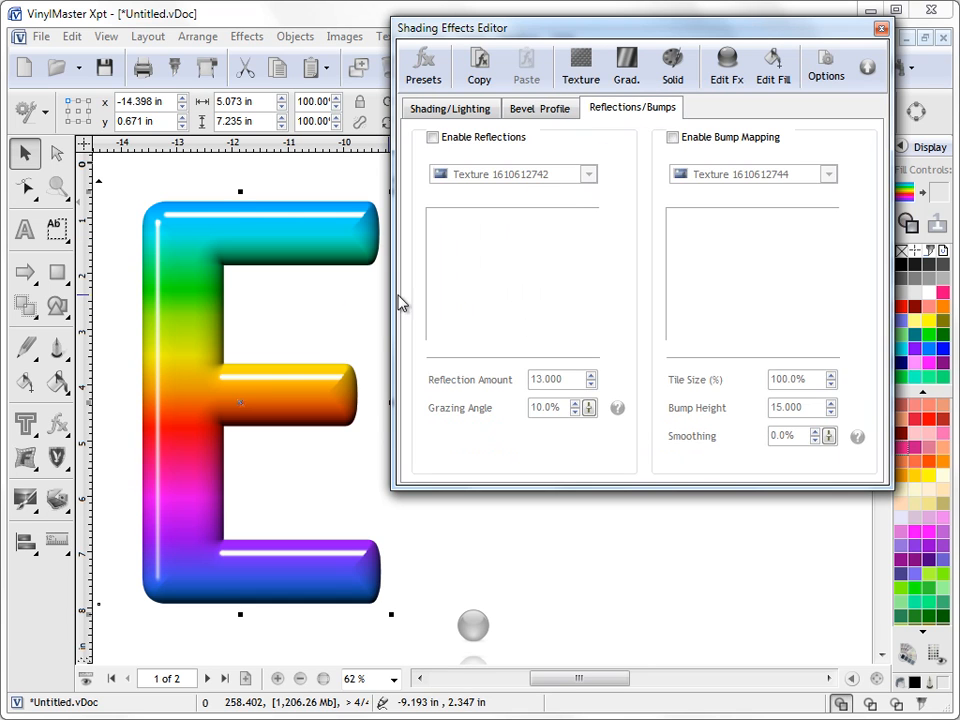
{"action": "left_click", "coordinate": [560, 109]}
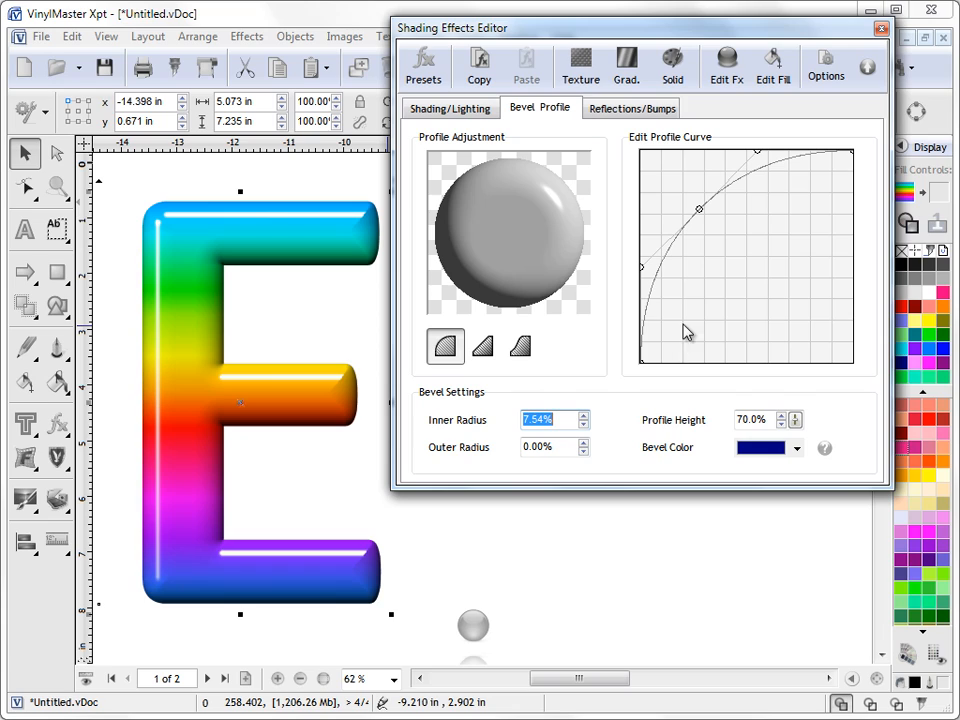
Step: Fill the letter E with the Demo_1013 image texture from the Demo category of the texture library
{"action": "left_click", "coordinate": [575, 68]}
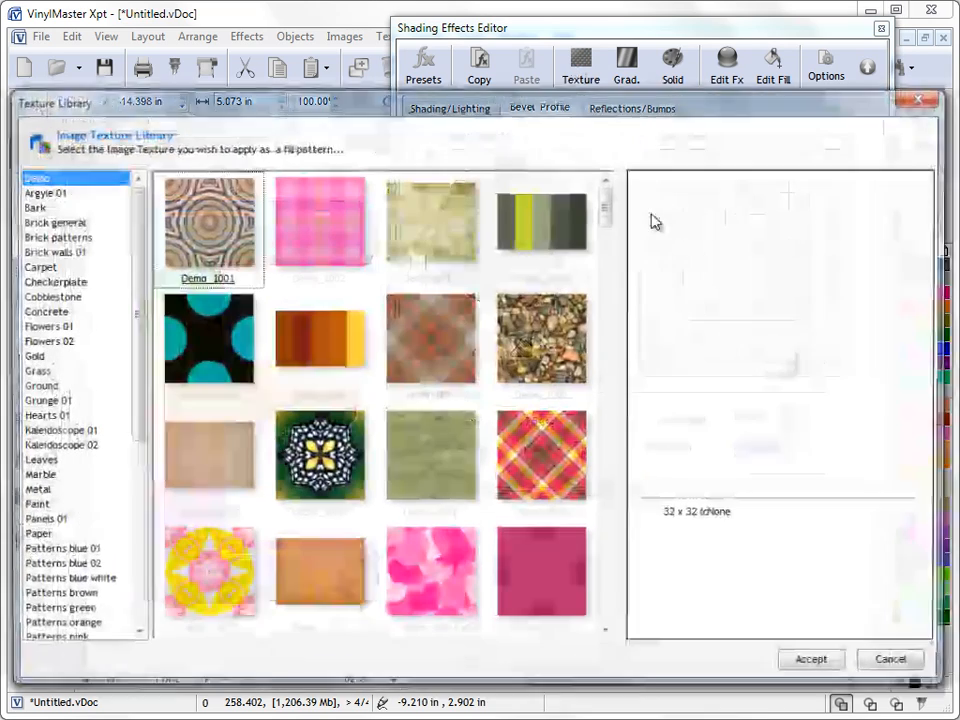
{"action": "left_click", "coordinate": [240, 555]}
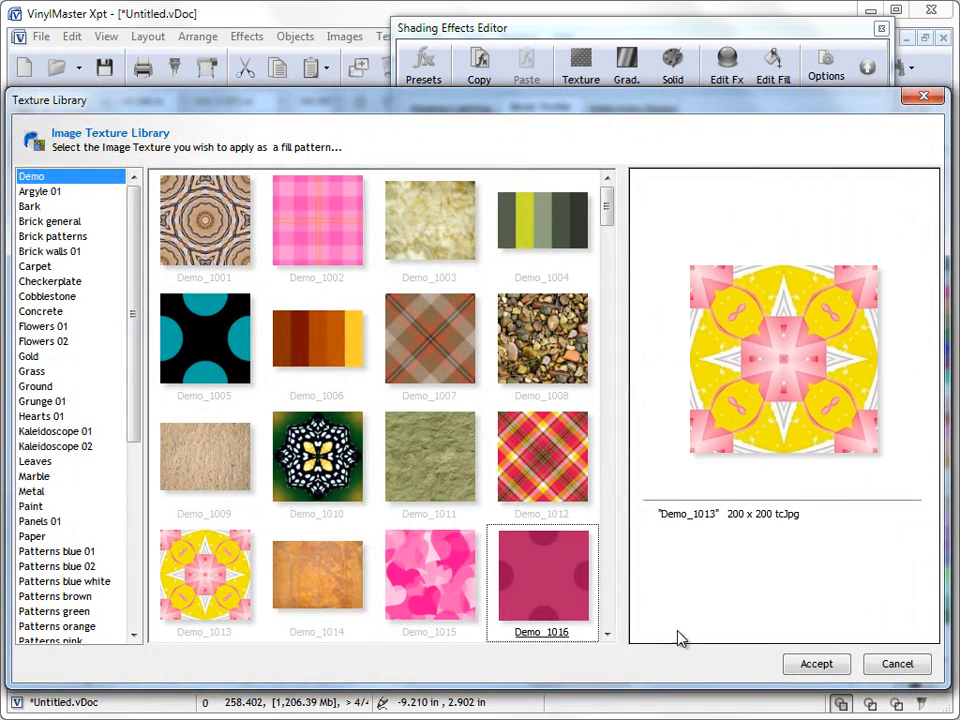
{"action": "left_click", "coordinate": [816, 664]}
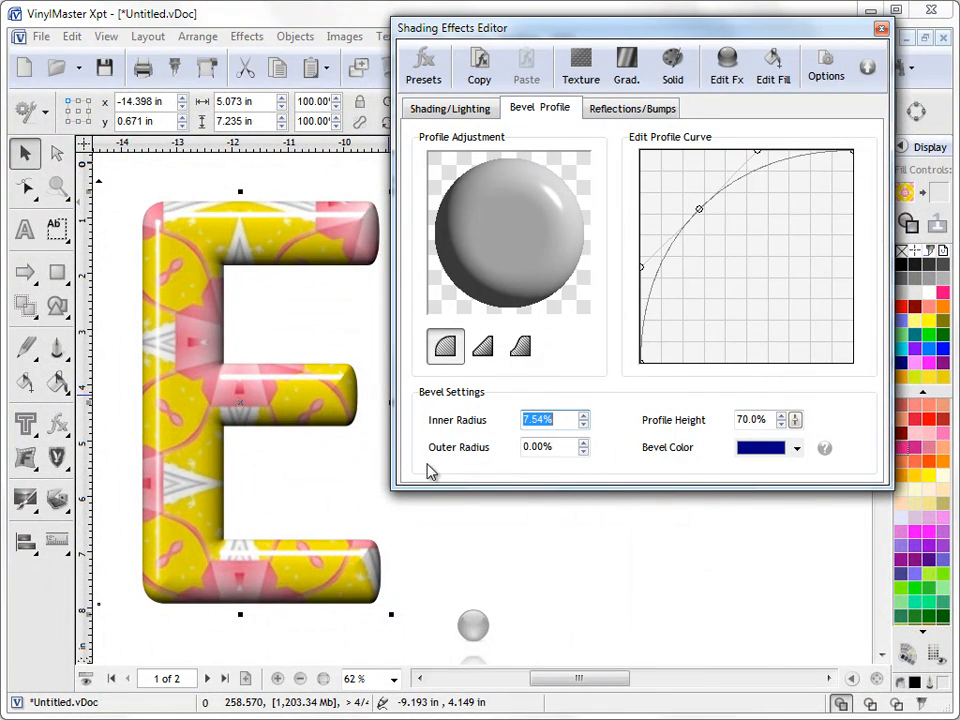